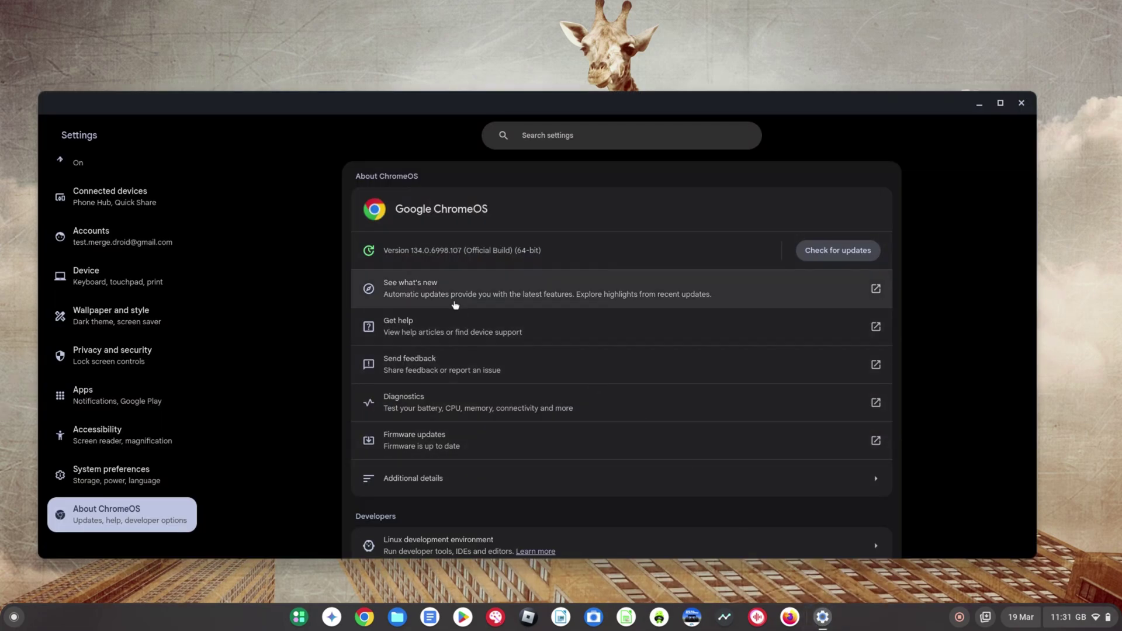
- Zoom in to check ChromeOS version 134.0.6998.107, then close Settings
{"action": "key", "text": "ctrl+plus"}
{"action": "key", "text": "ctrl+plus"}
{"action": "key", "text": "ctrl+plus"}
{"action": "key", "text": "ctrl+plus"}
{"action": "key", "text": "ctrl+plus"}
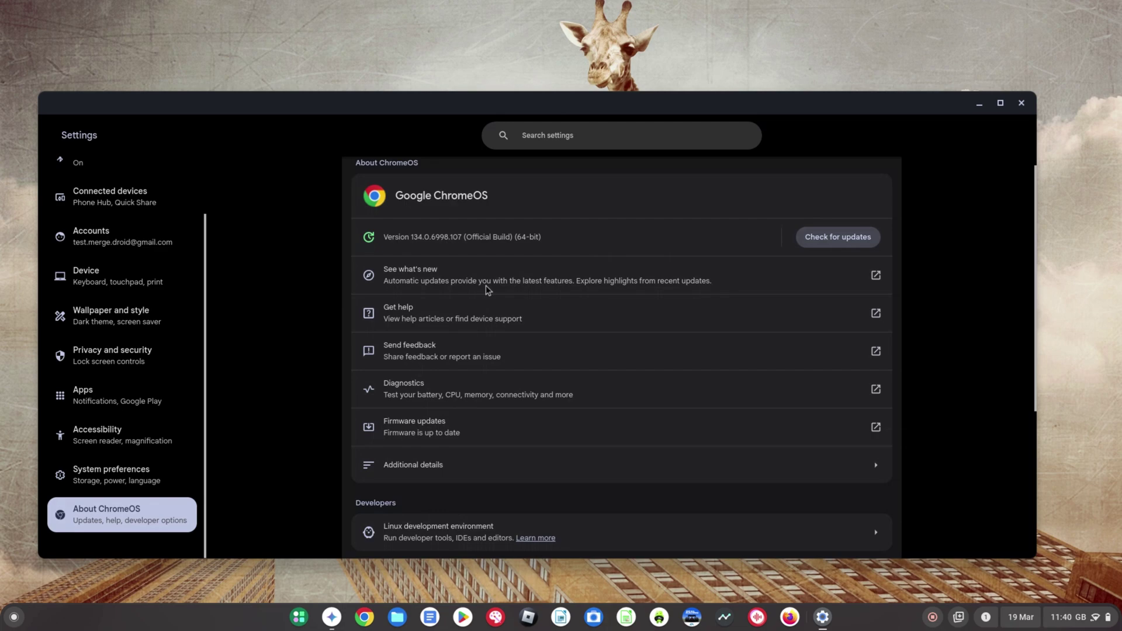
{"action": "left_click", "coordinate": [1020, 104]}
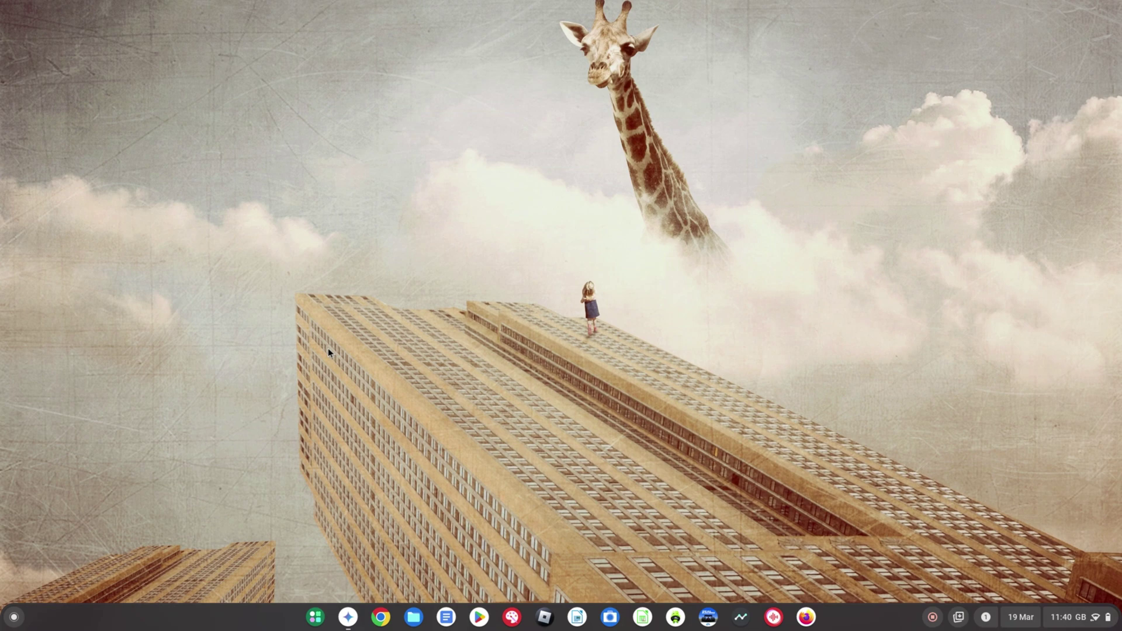
- Bring up Google Assistant, dismiss it, and launch the Gemini app from the shelf
{"action": "key", "text": "super+a"}
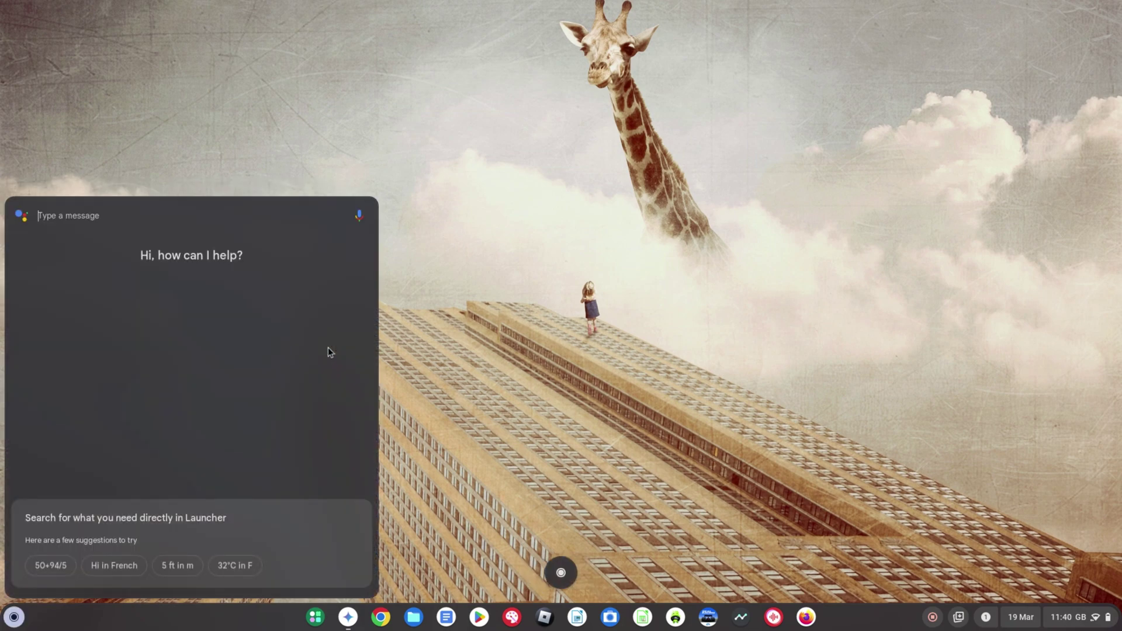
{"action": "left_click", "coordinate": [469, 340]}
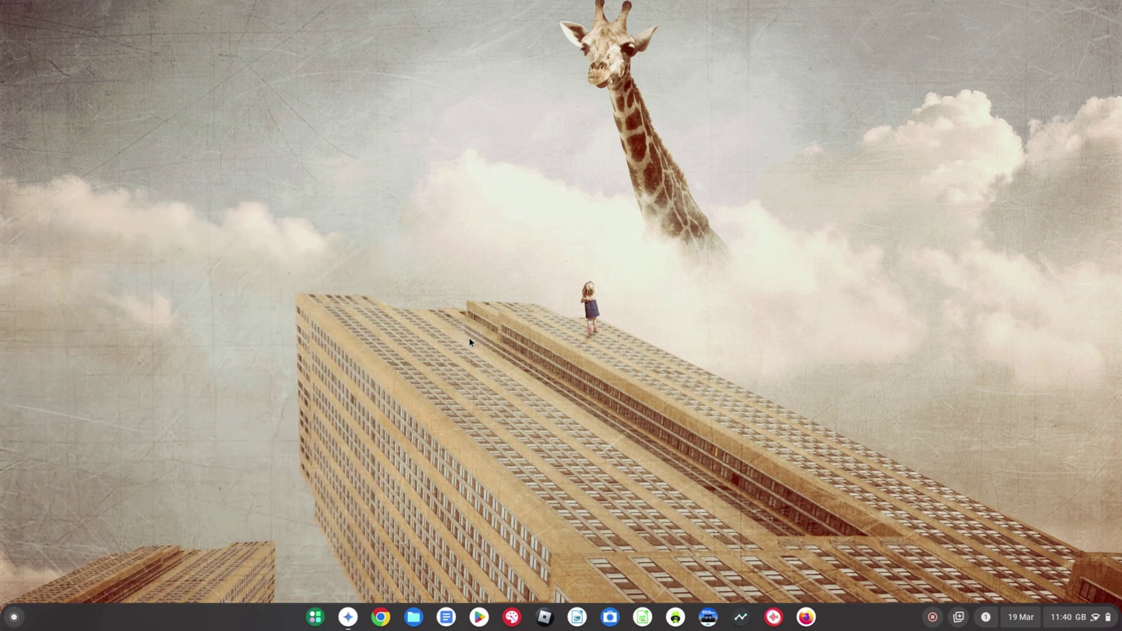
{"action": "left_click", "coordinate": [348, 617]}
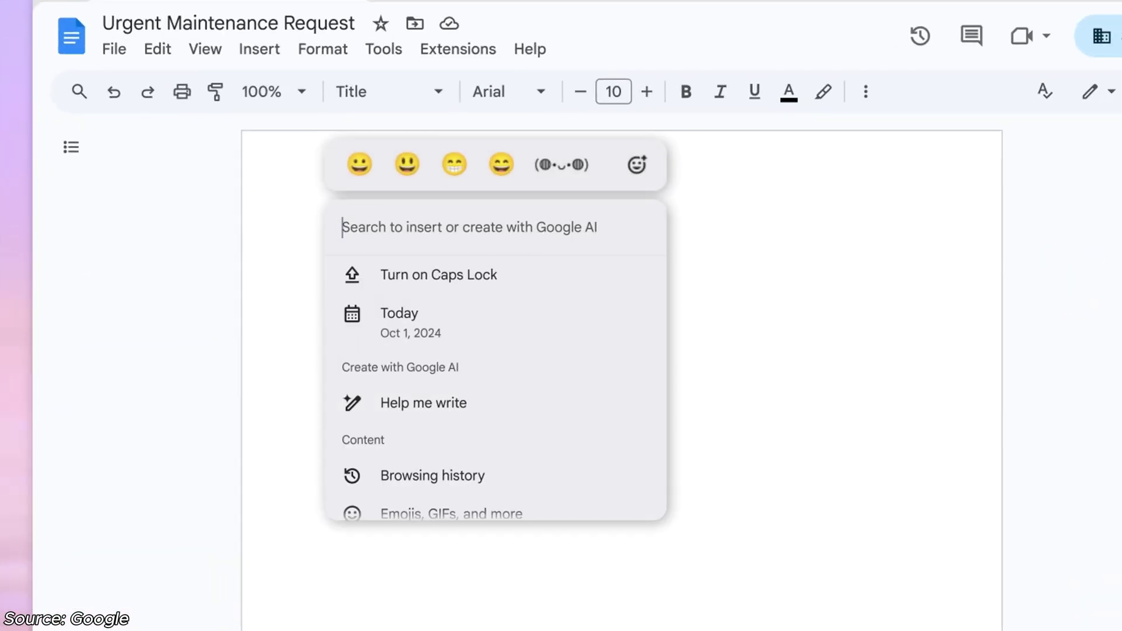
- Have Help me write draft the power-outage letter to the landlord, insert it, and delete the [your name] placeholder
{"action": "type", "text": "Write a le"}
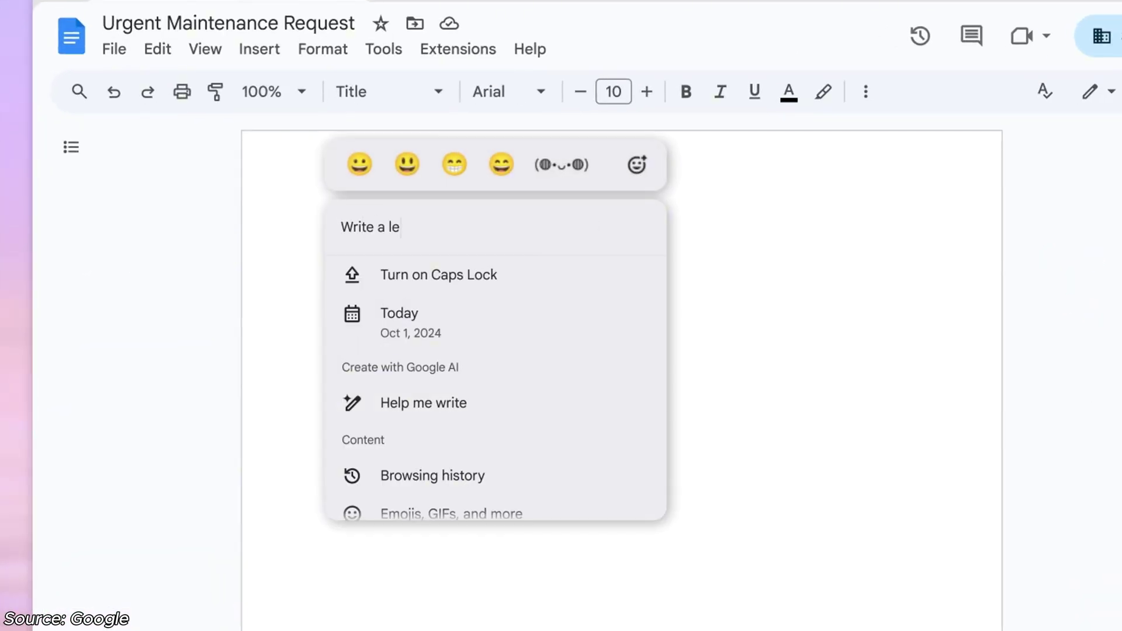
{"action": "type", "text": "tter to my landlord. My power has been out since ear"}
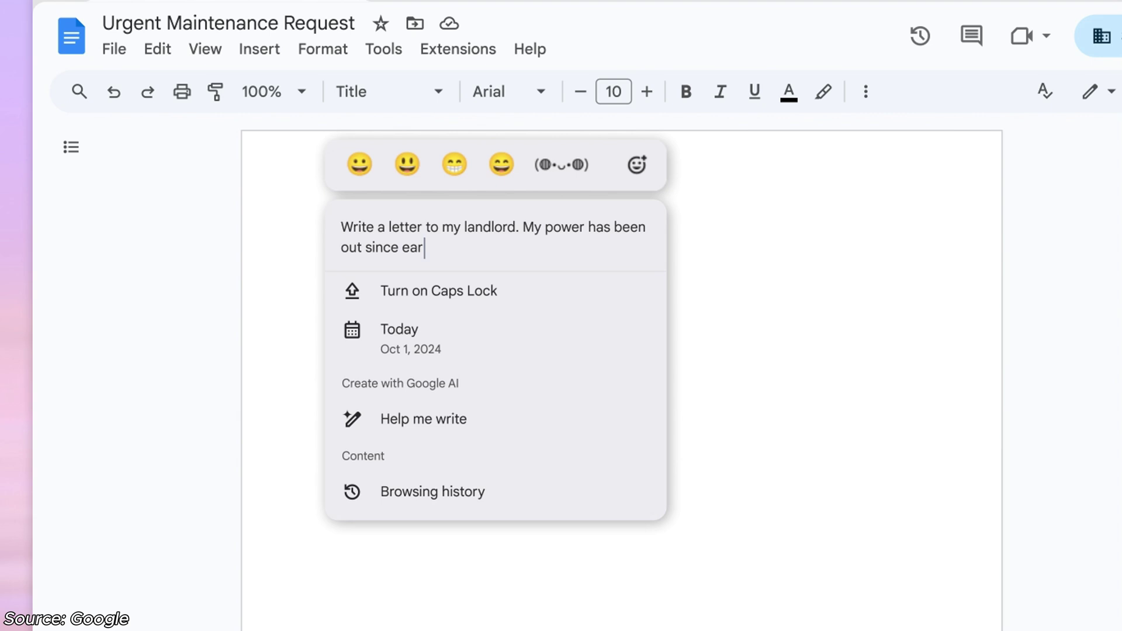
{"action": "type", "text": "ly this morning and I need help!"}
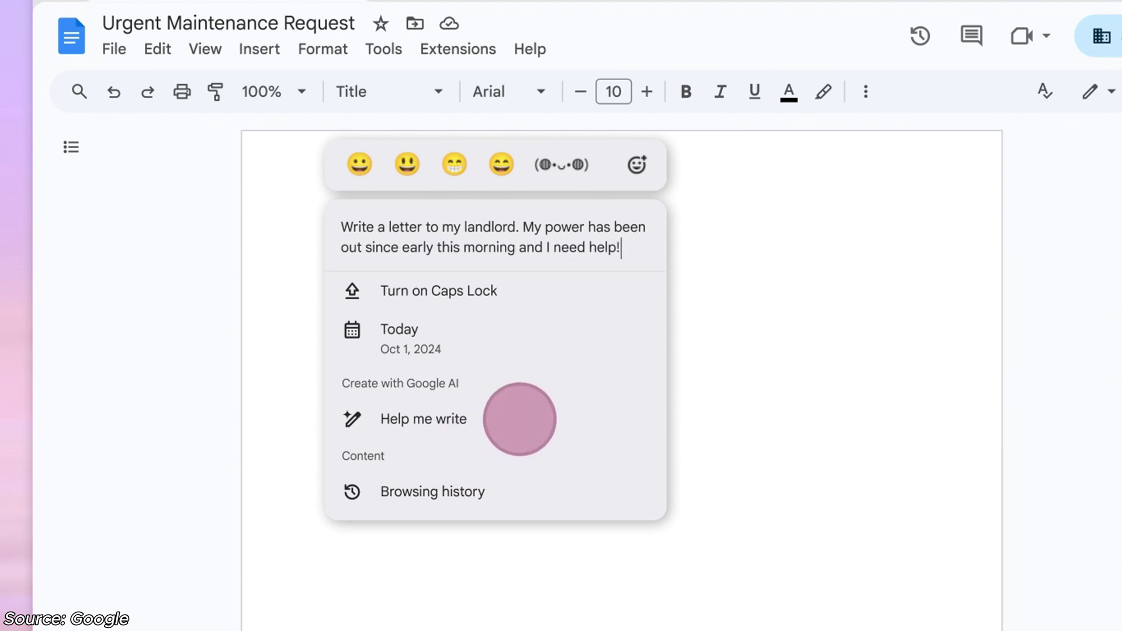
{"action": "left_click", "coordinate": [520, 419]}
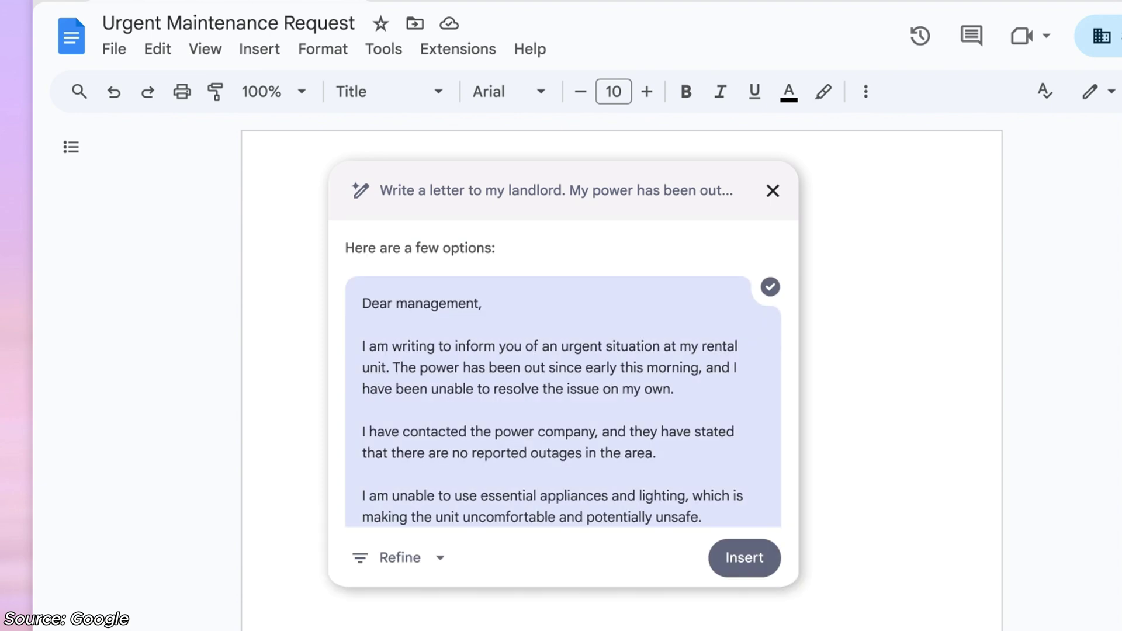
{"action": "left_click", "coordinate": [741, 557]}
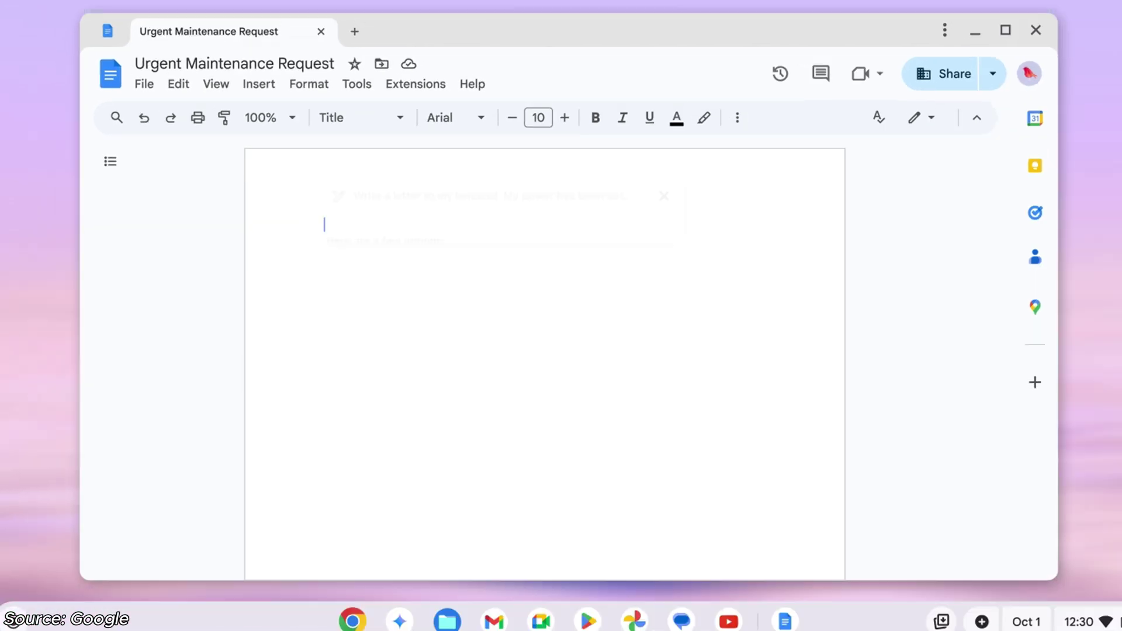
{"action": "left_click_drag", "start_coordinate": [279, 476], "coordinate": [358, 477]}
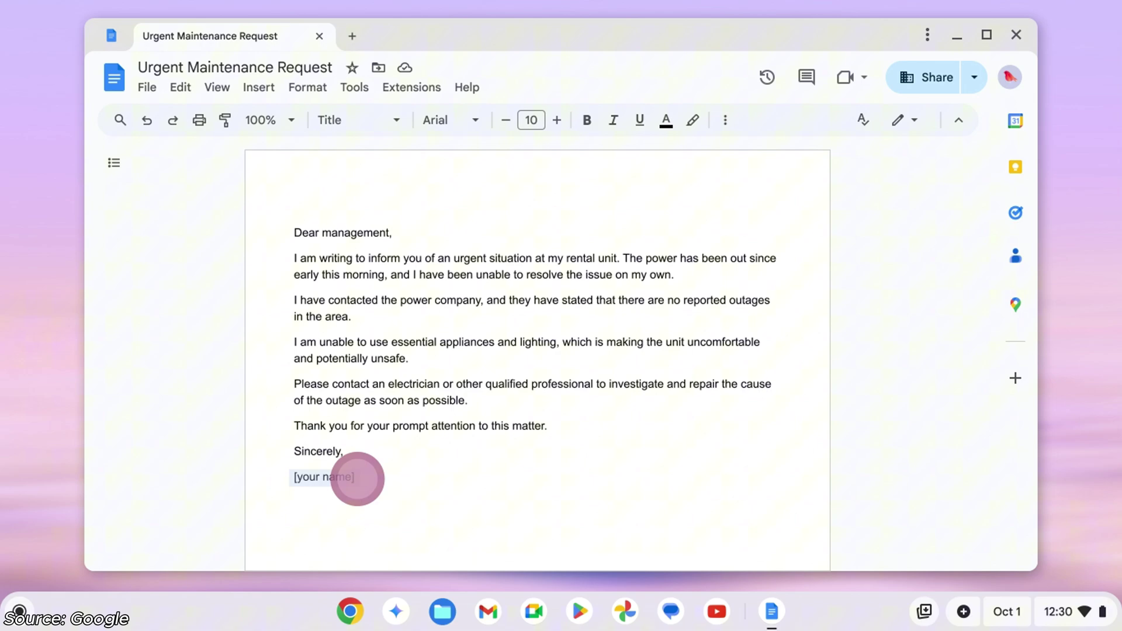
{"action": "key", "text": "BackSpace"}
- Sign the letter with the sender's name, then scroll down the YouTube page
{"action": "type", "text": "Alex Z"}
{"action": "type", "text": "andra"}
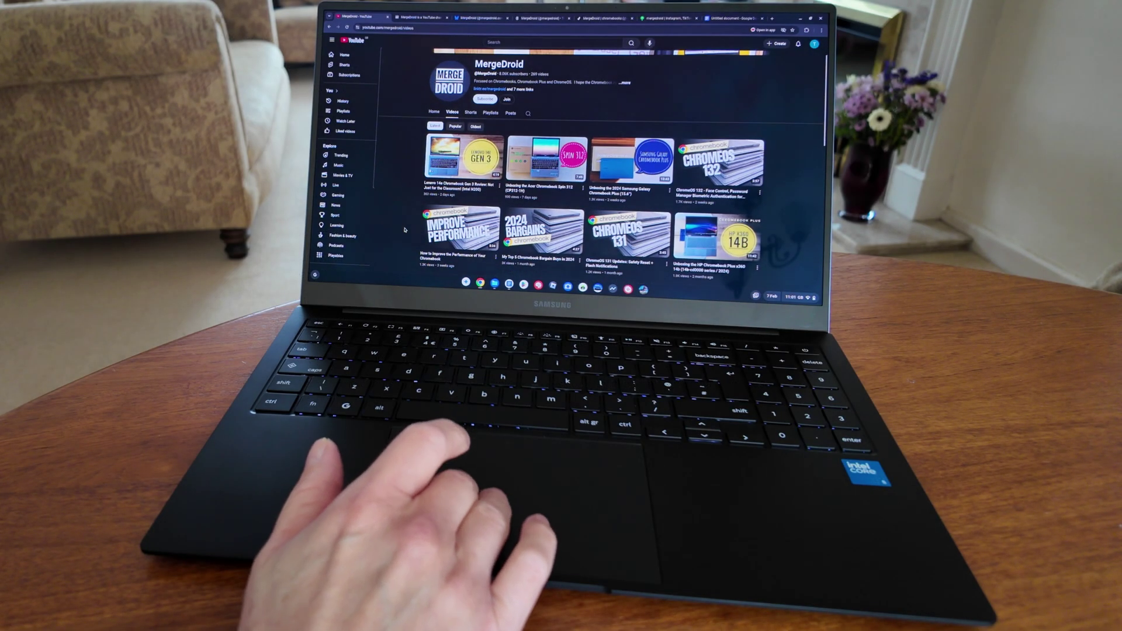
{"action": "scroll", "coordinate": [404, 230], "scroll_direction": "down", "scroll_amount": 5}
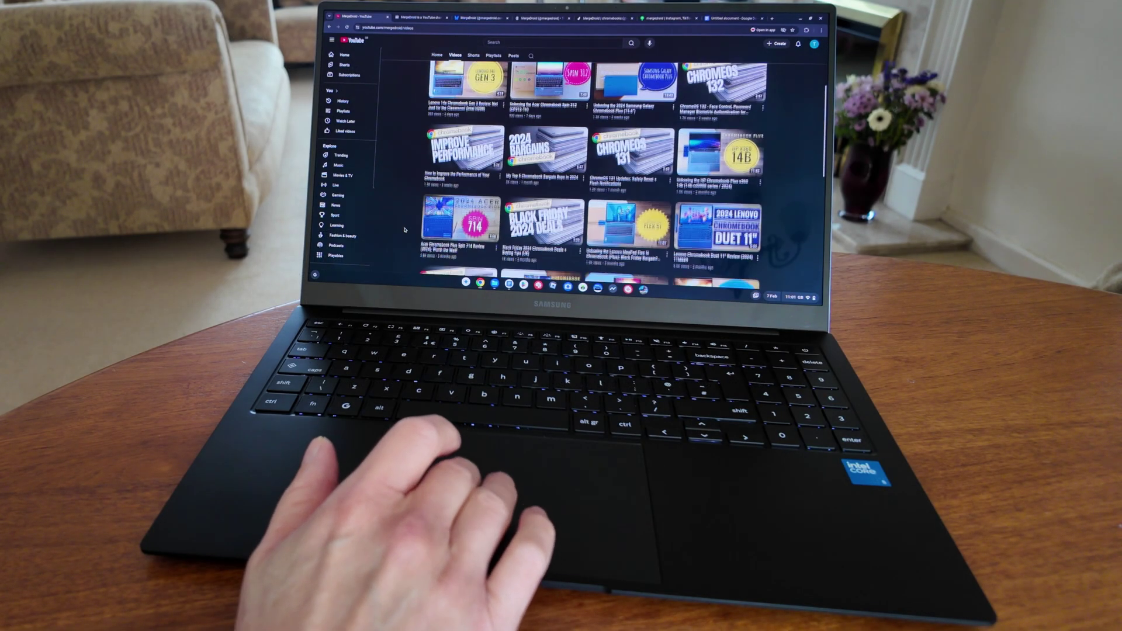
{"action": "scroll", "coordinate": [404, 229], "scroll_direction": "down", "scroll_amount": 5}
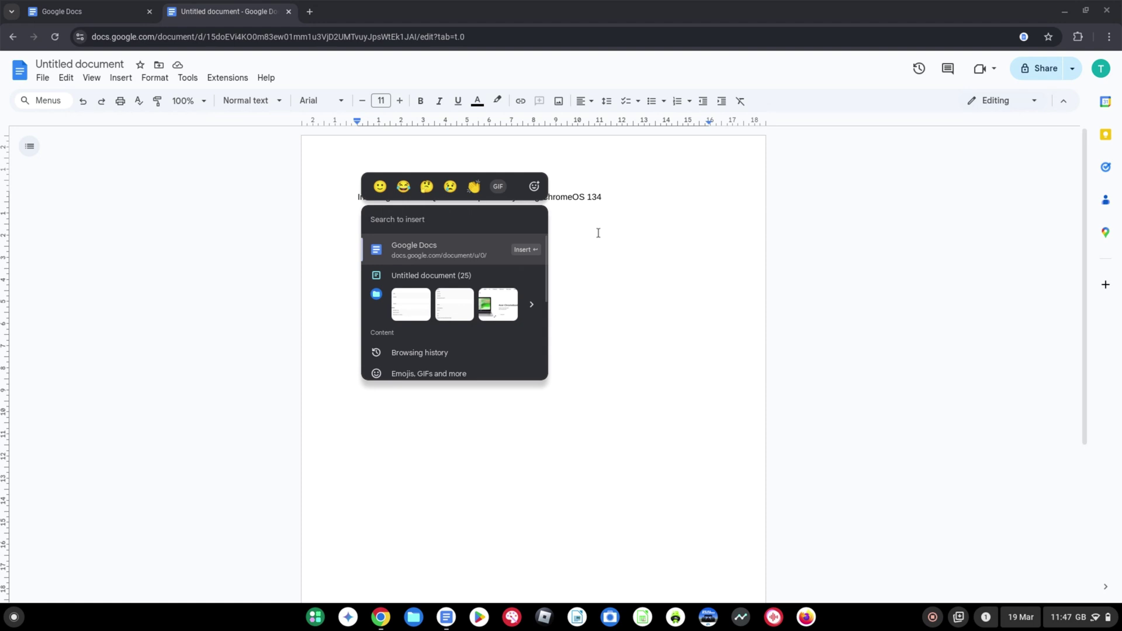
- Browse the Featured GIFs and insert the dancing Snoopy 'Happy St. Patricks' Day!' GIF
{"action": "left_click", "coordinate": [498, 188]}
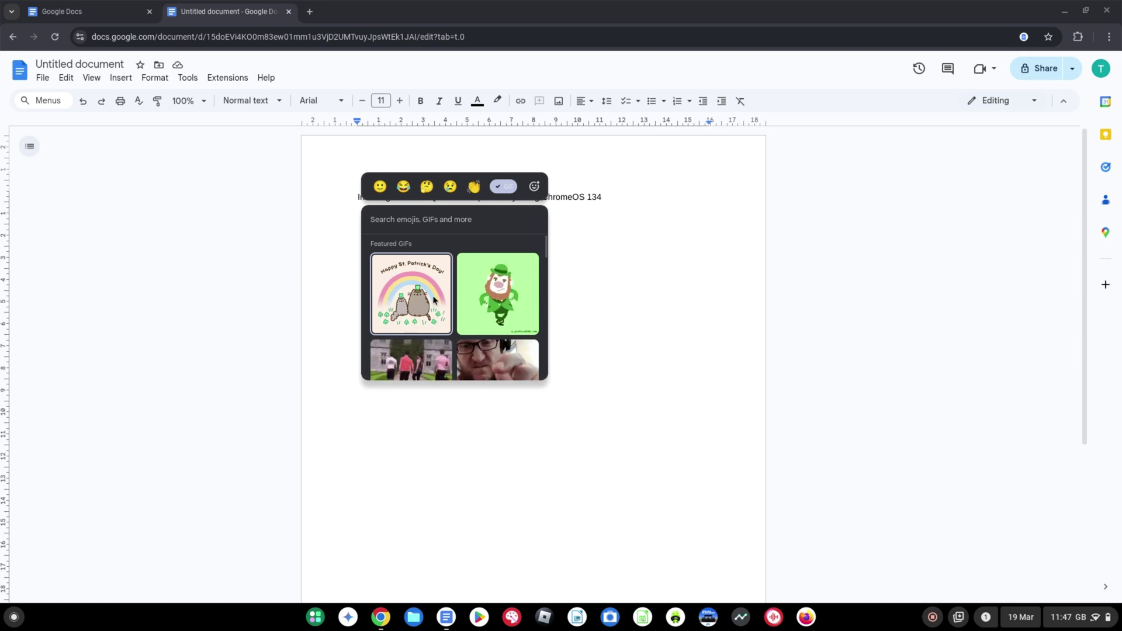
{"action": "scroll", "coordinate": [432, 300], "scroll_direction": "down", "scroll_amount": 5}
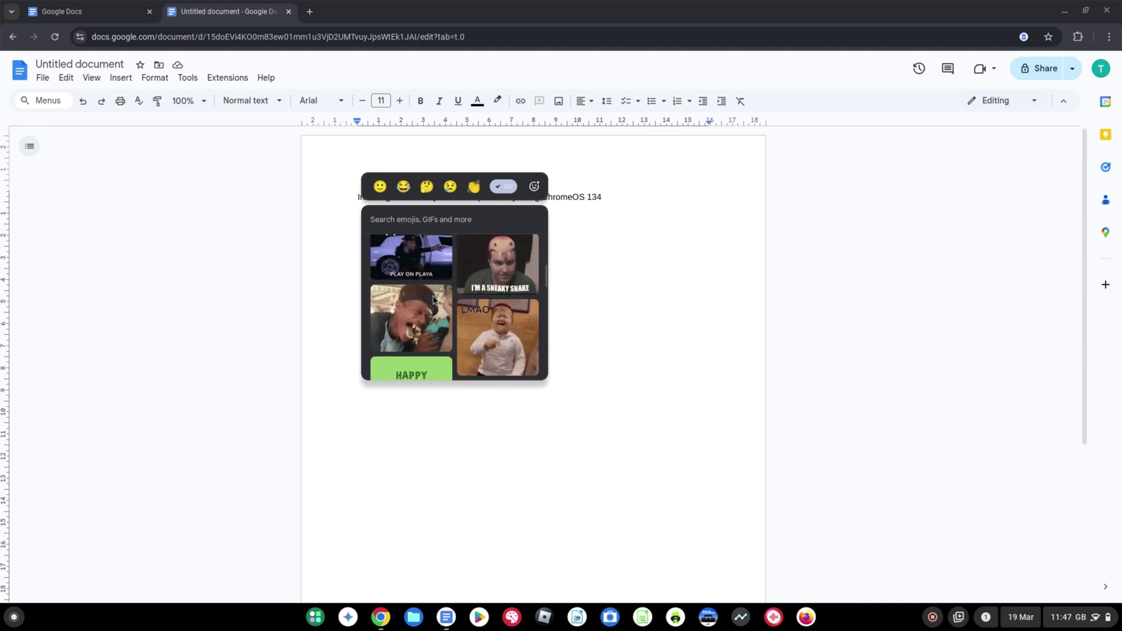
{"action": "scroll", "coordinate": [433, 300], "scroll_direction": "down", "scroll_amount": 10}
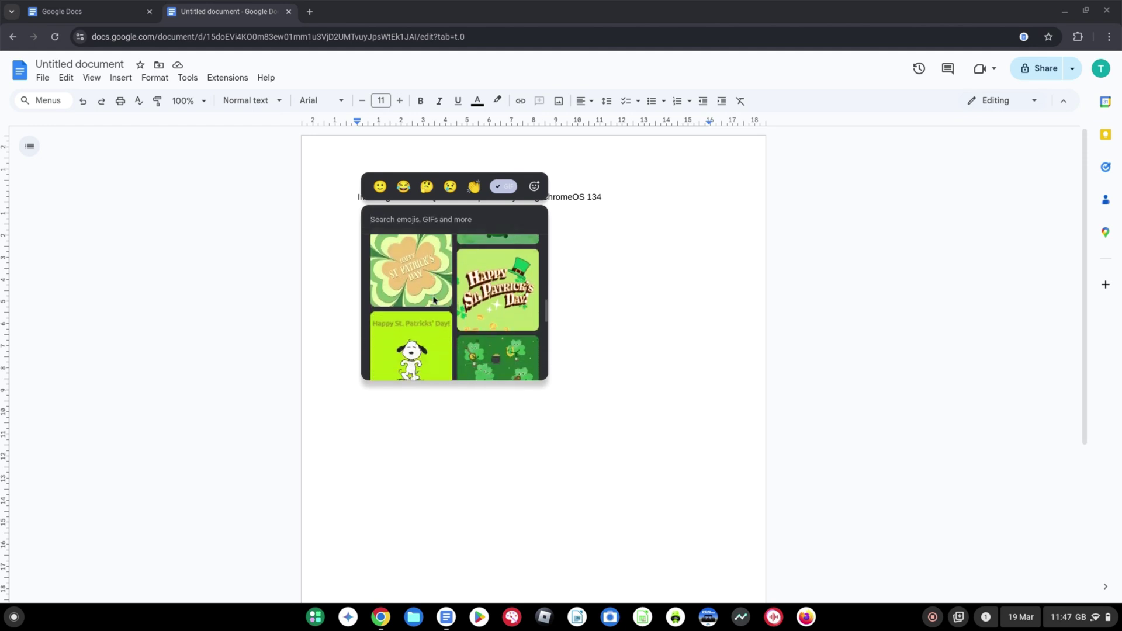
{"action": "scroll", "coordinate": [433, 300], "scroll_direction": "down", "scroll_amount": 2}
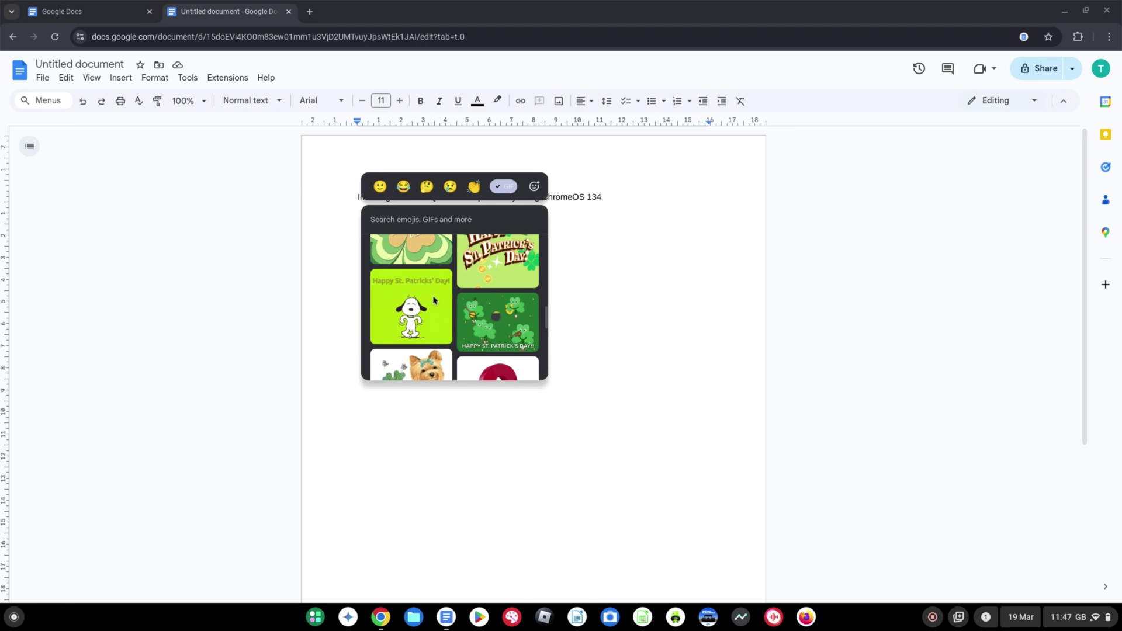
{"action": "left_click", "coordinate": [433, 295]}
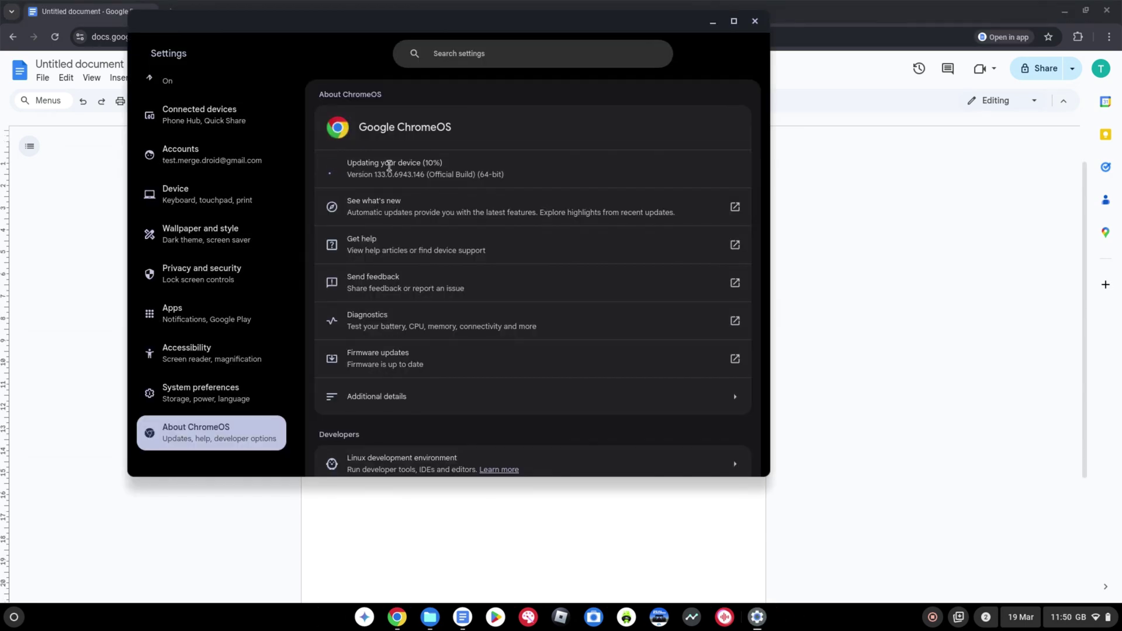
- Check the About ChromeOS update progress, then close Settings
{"action": "scroll", "coordinate": [389, 166], "scroll_direction": "up", "scroll_amount": 10}
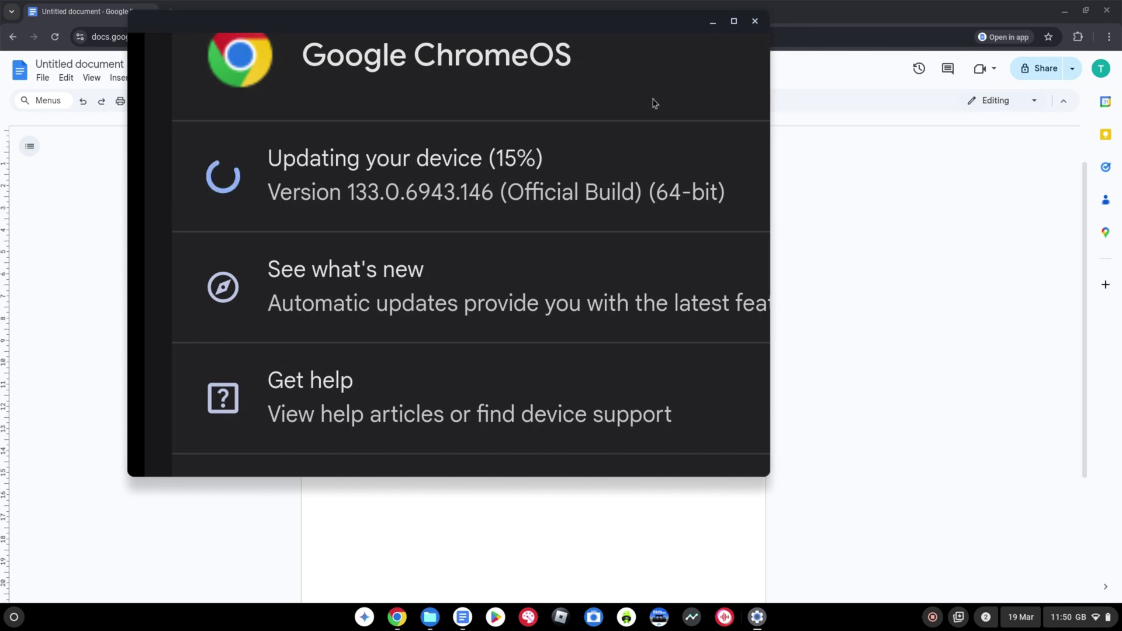
{"action": "left_click", "coordinate": [755, 21]}
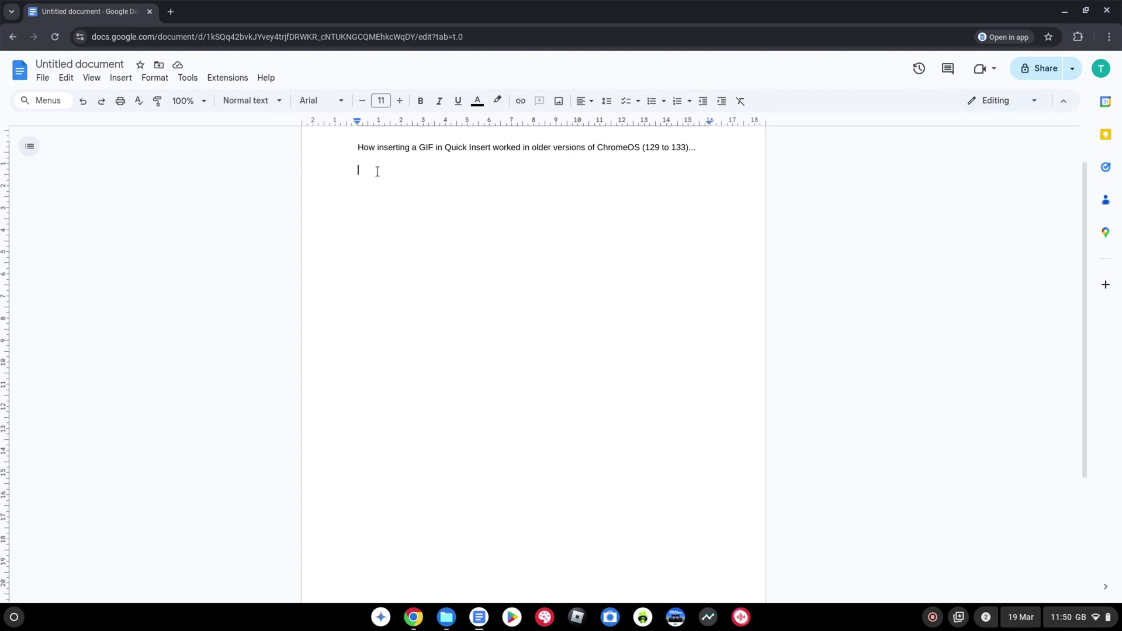
- Use Quick Insert's GIF results to add the 'Impressive. Very nice.' GIF
{"action": "key", "text": "super+f"}
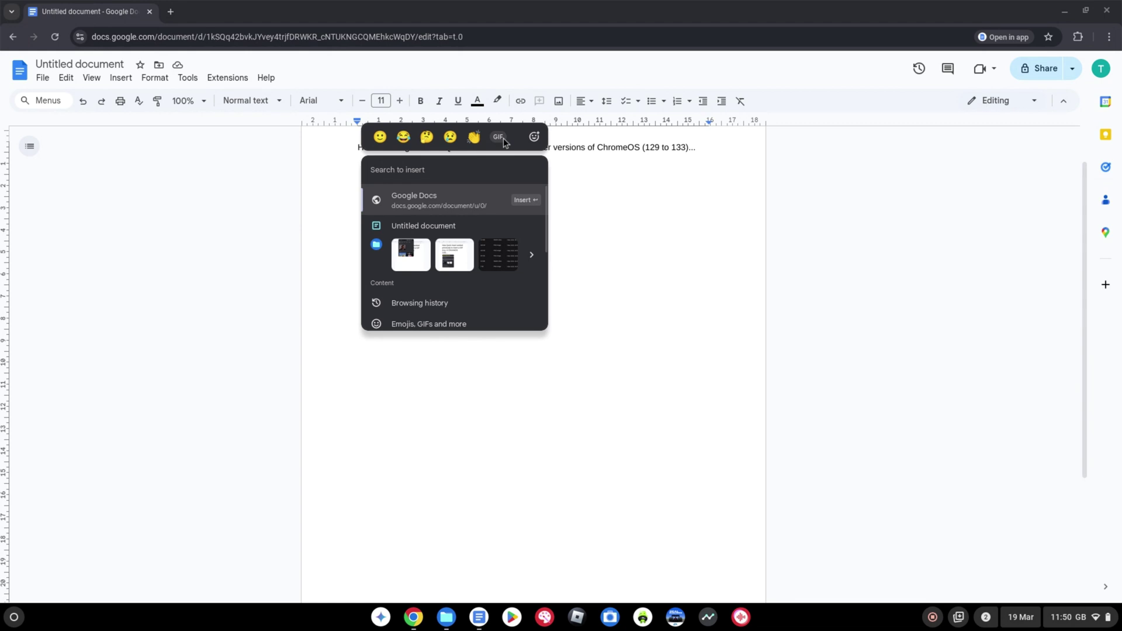
{"action": "left_click", "coordinate": [503, 138]}
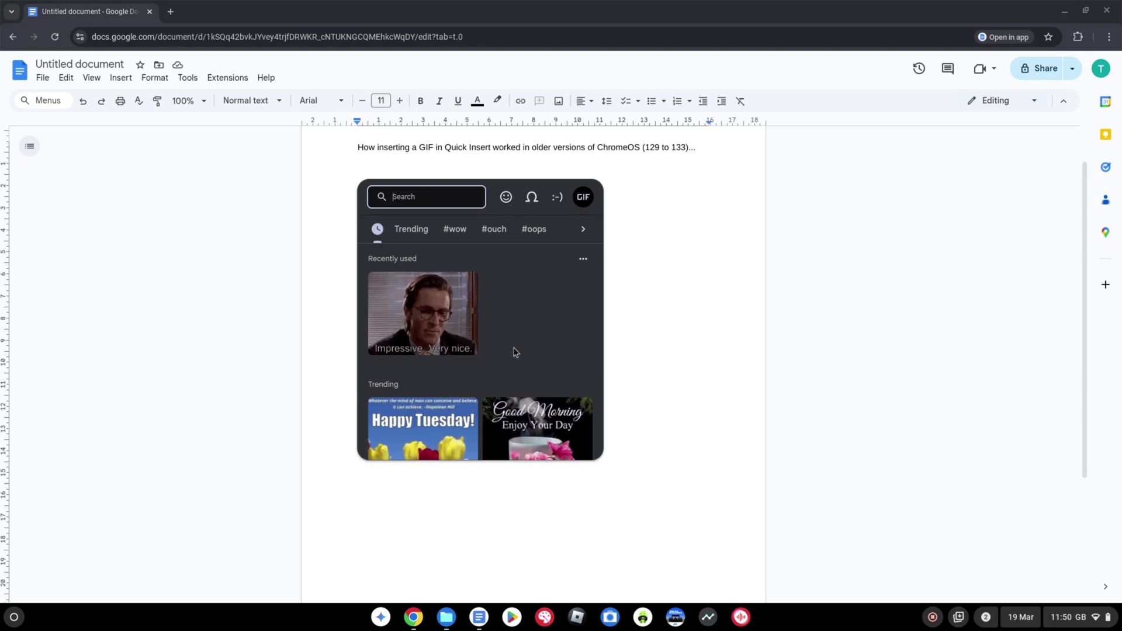
{"action": "left_click", "coordinate": [433, 312]}
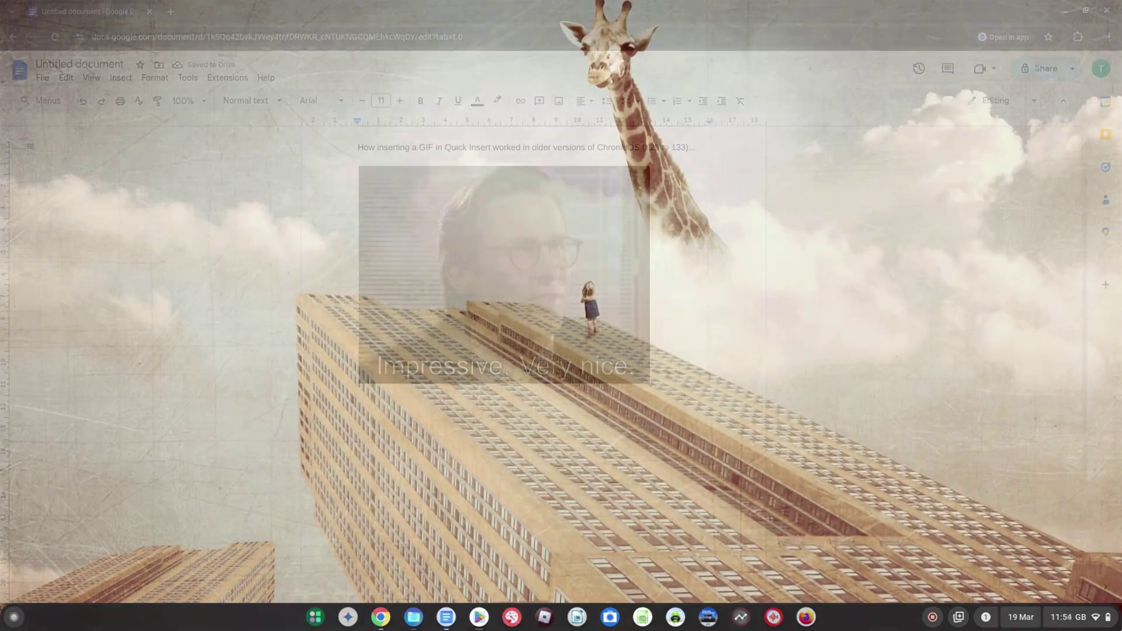
- Launch Settings from quick settings and go to the Accessibility page
{"action": "key", "text": "alt+shift+s"}
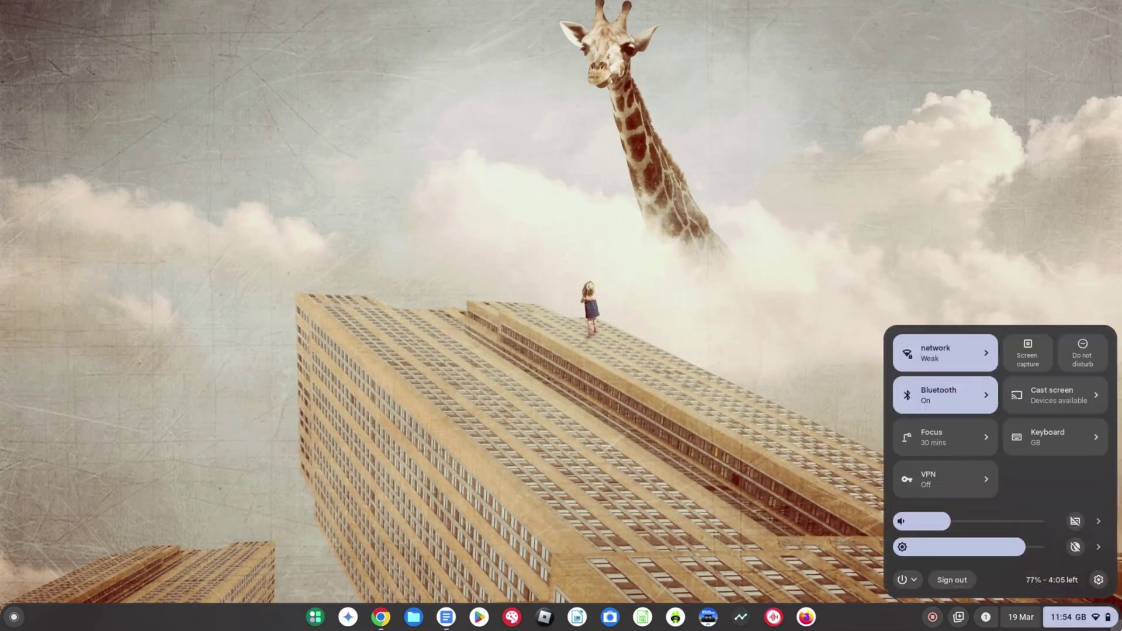
{"action": "left_click", "coordinate": [1098, 579]}
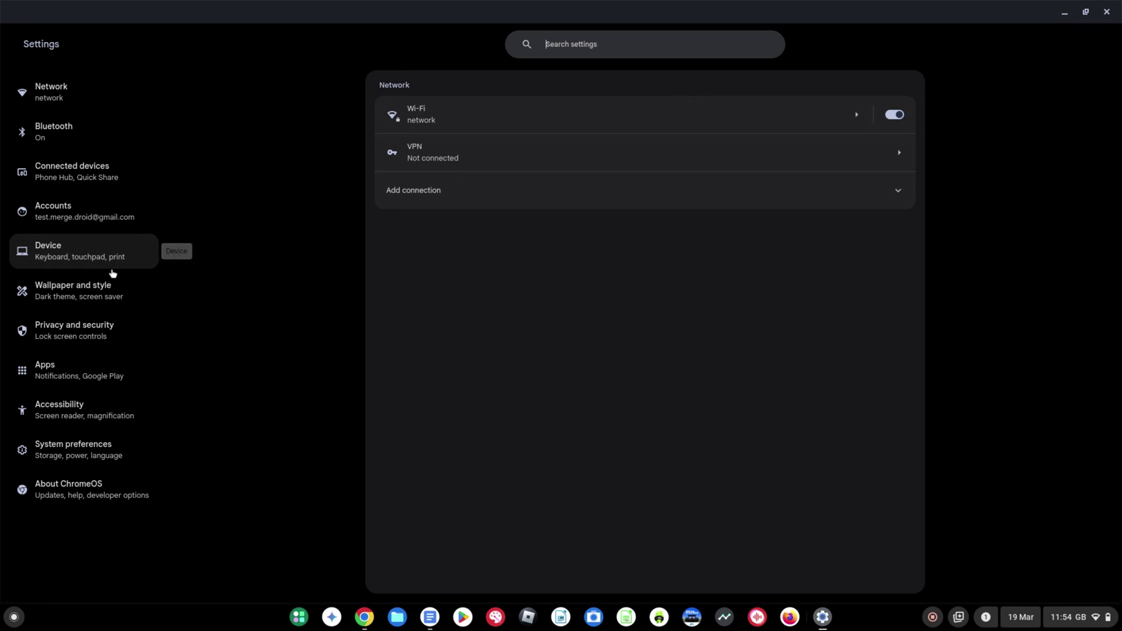
{"action": "left_click", "coordinate": [90, 414]}
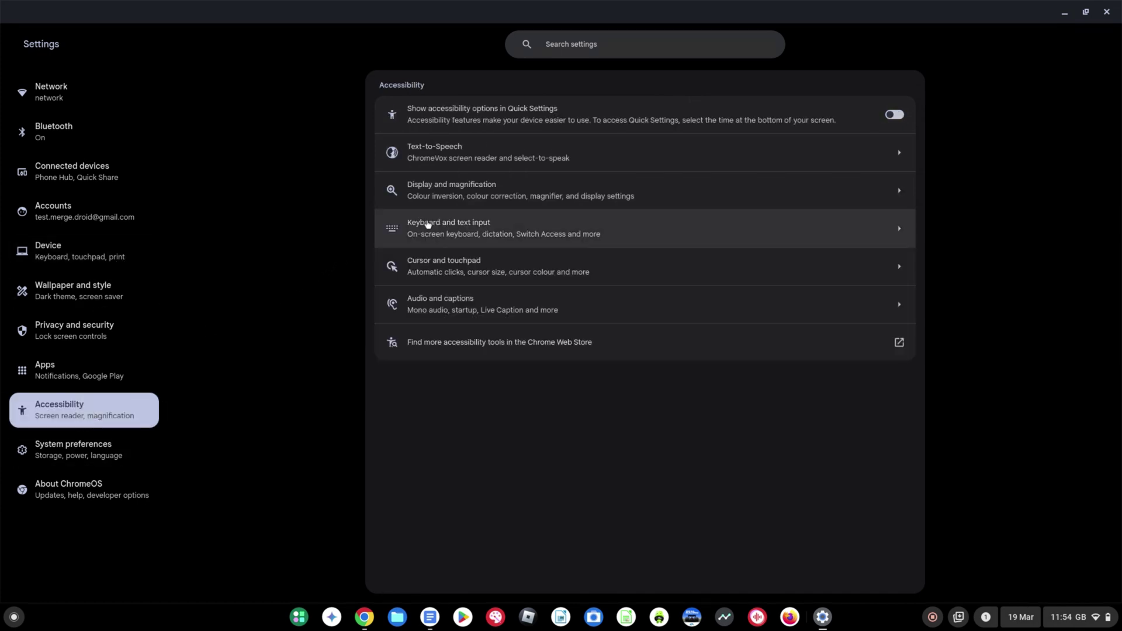
{"action": "scroll", "coordinate": [476, 230], "scroll_direction": "up", "scroll_amount": 10}
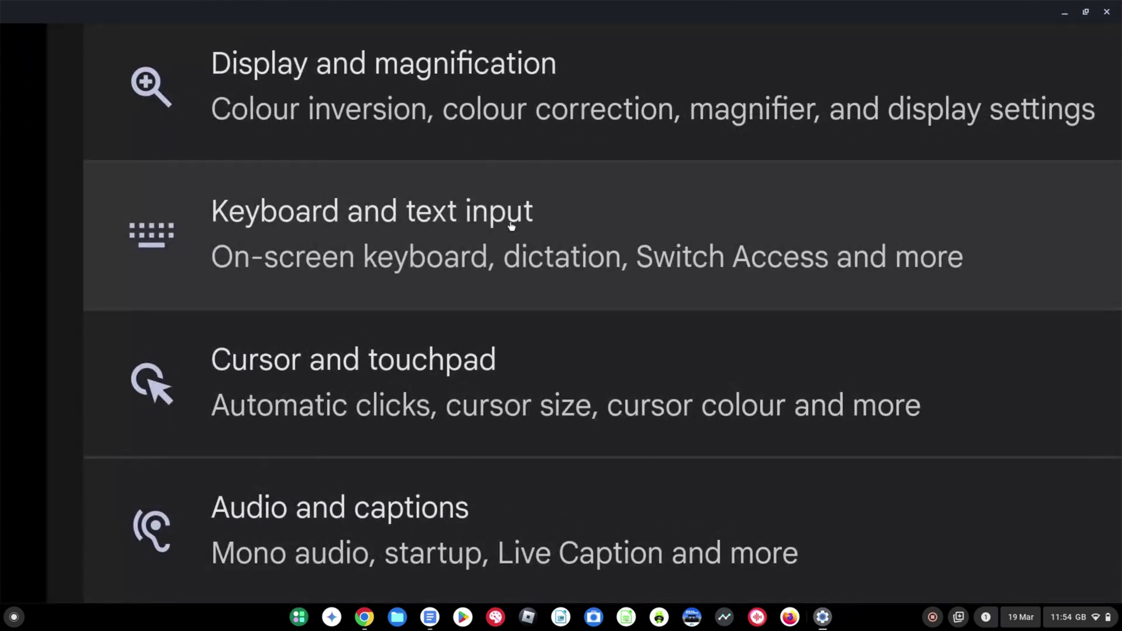
{"action": "scroll", "coordinate": [418, 221], "scroll_direction": "down", "scroll_amount": 10}
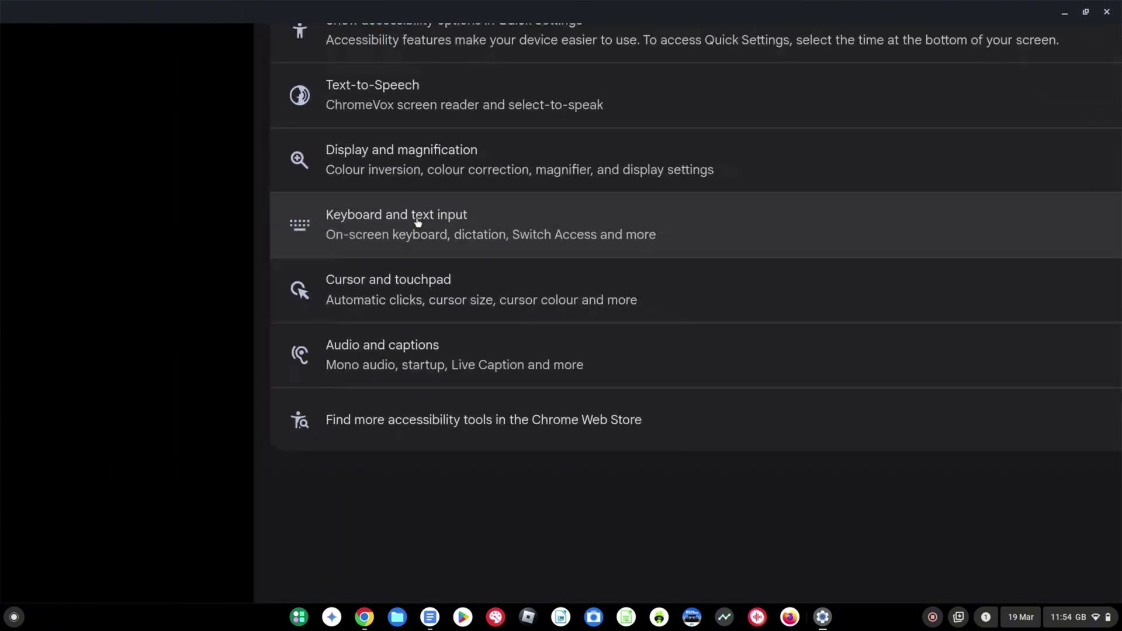
- Open 'Keyboard and text input' to show the Slow keys and Bounce keys options
{"action": "left_click", "coordinate": [416, 222]}
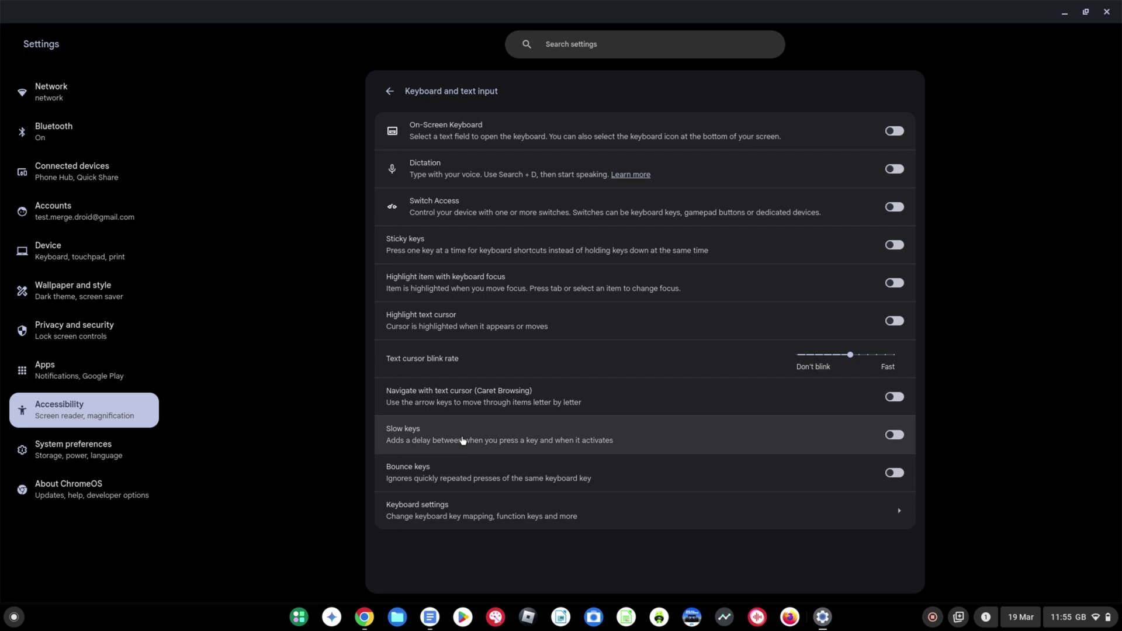
{"action": "scroll", "coordinate": [463, 441], "scroll_direction": "up", "scroll_amount": 5}
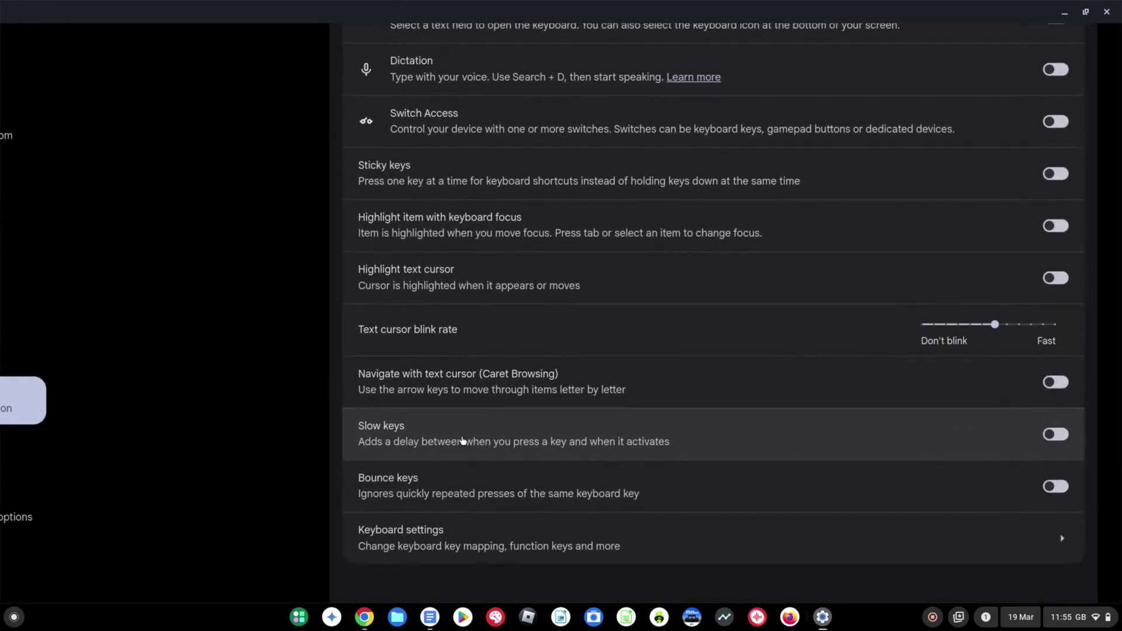
{"action": "scroll", "coordinate": [463, 441], "scroll_direction": "up", "scroll_amount": 5}
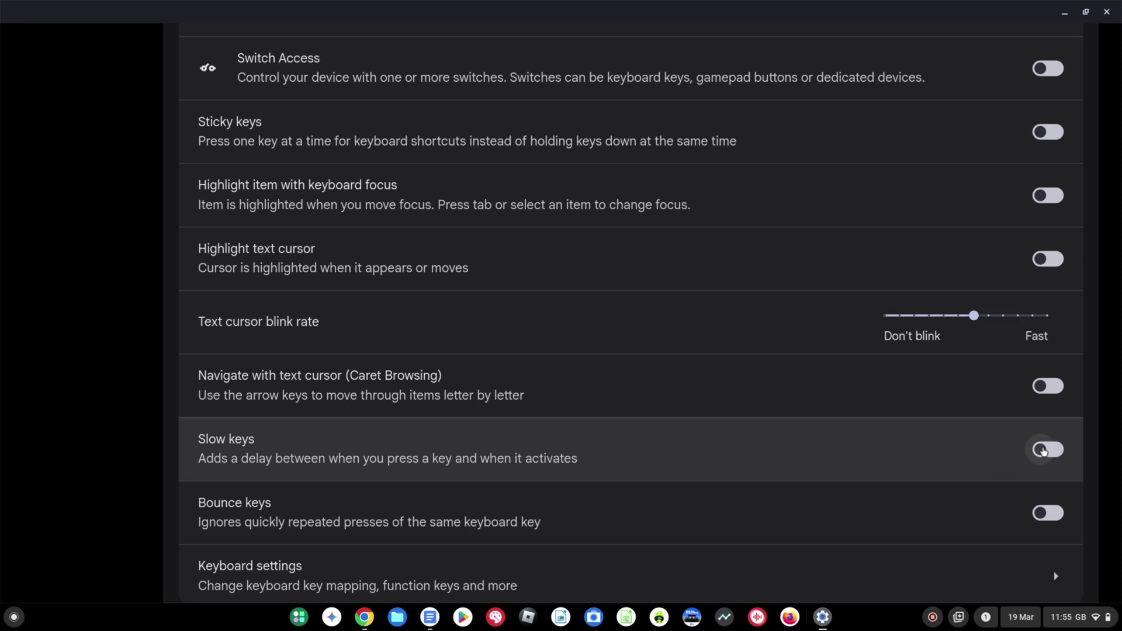
- Switch on Slow keys and lengthen its delay before activating a key
{"action": "left_click", "coordinate": [1044, 450]}
{"action": "scroll", "coordinate": [818, 432], "scroll_direction": "down", "scroll_amount": 1}
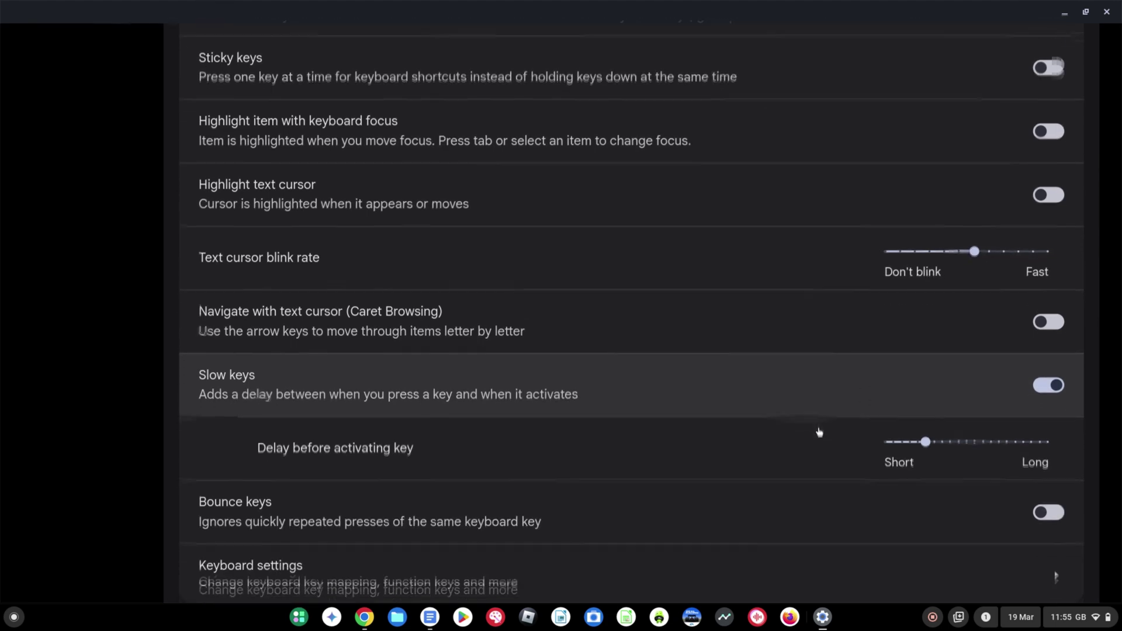
{"action": "scroll", "coordinate": [818, 432], "scroll_direction": "down", "scroll_amount": 1}
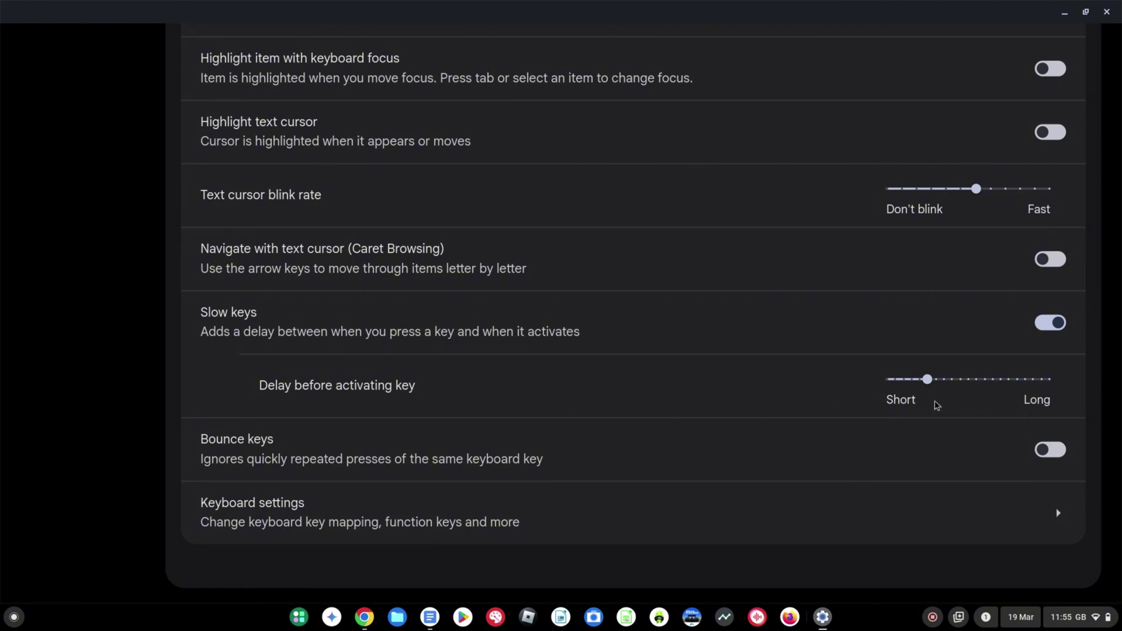
{"action": "mouse_move", "coordinate": [935, 387]}
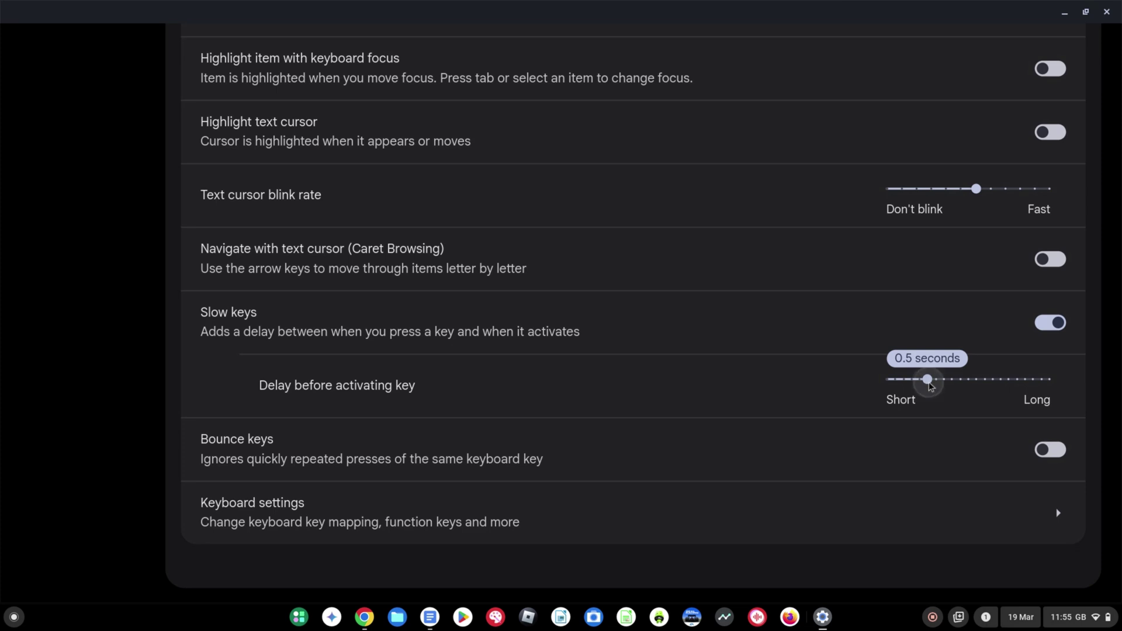
{"action": "left_click_drag", "start_coordinate": [931, 386], "coordinate": [970, 385]}
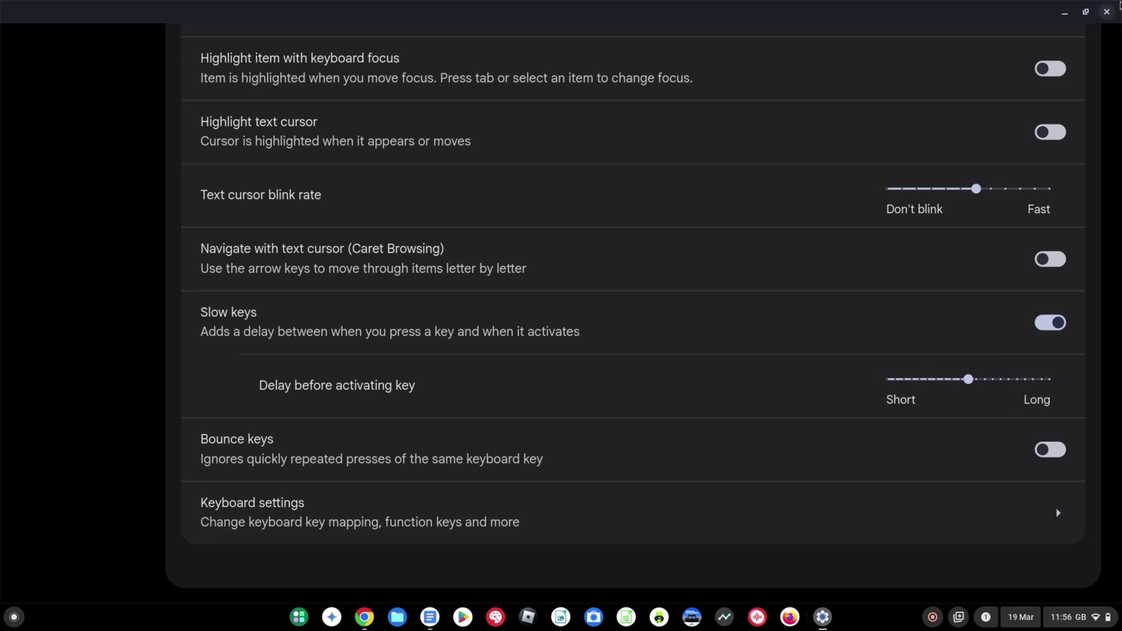
- Close Settings, start a blank Google Docs document, and type 'a' to test the Slow keys delay
{"action": "left_click", "coordinate": [1116, 12]}
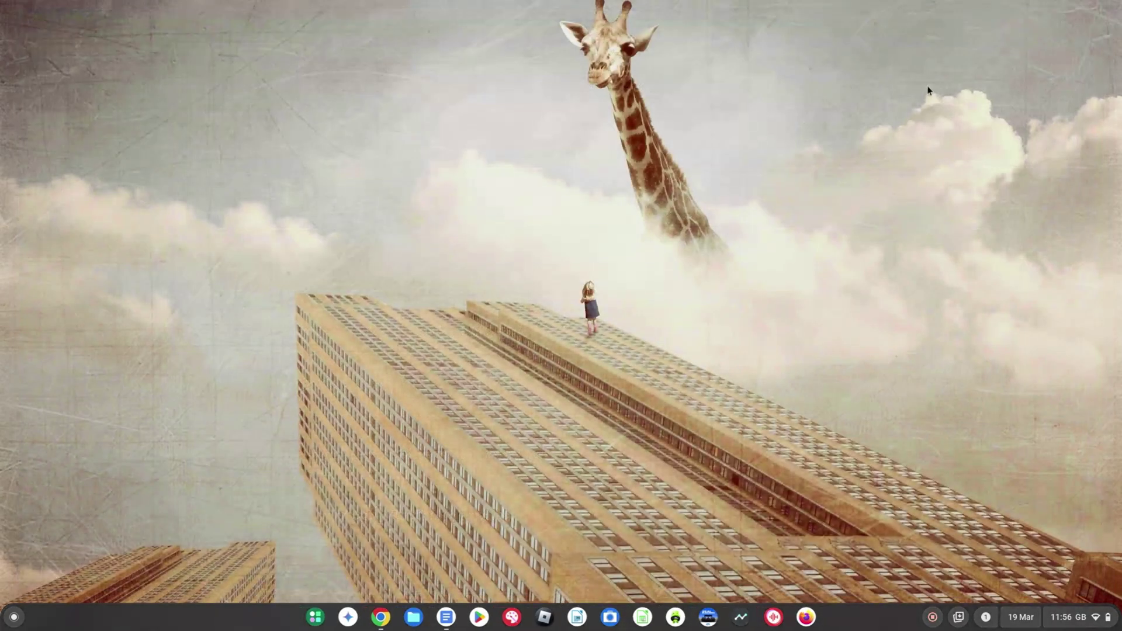
{"action": "left_click", "coordinate": [447, 617]}
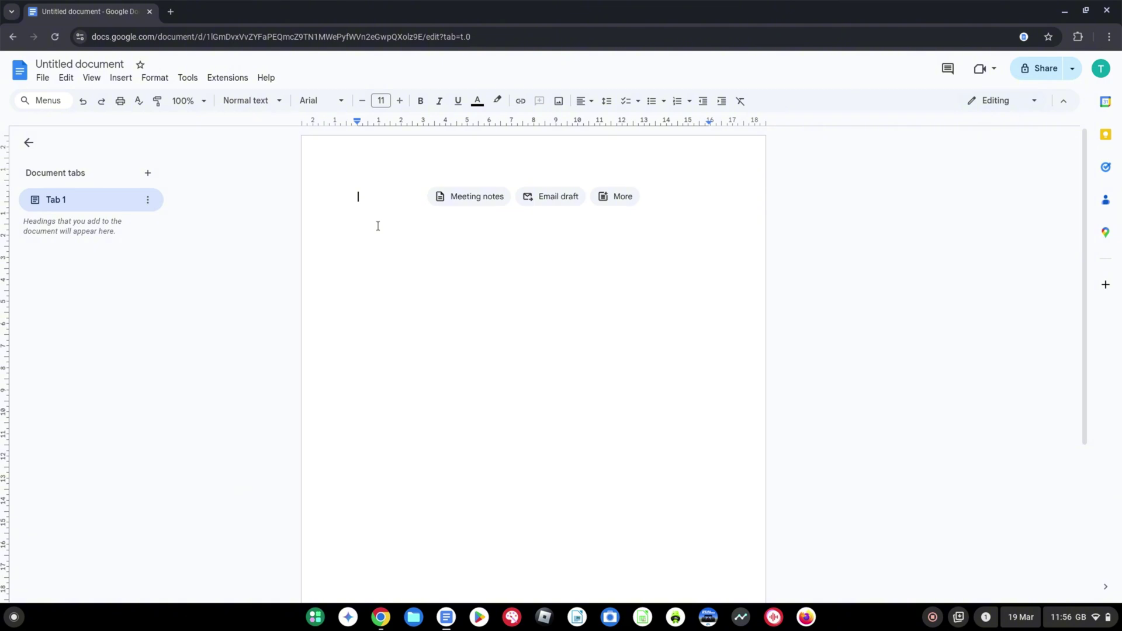
{"action": "type", "text": "a"}
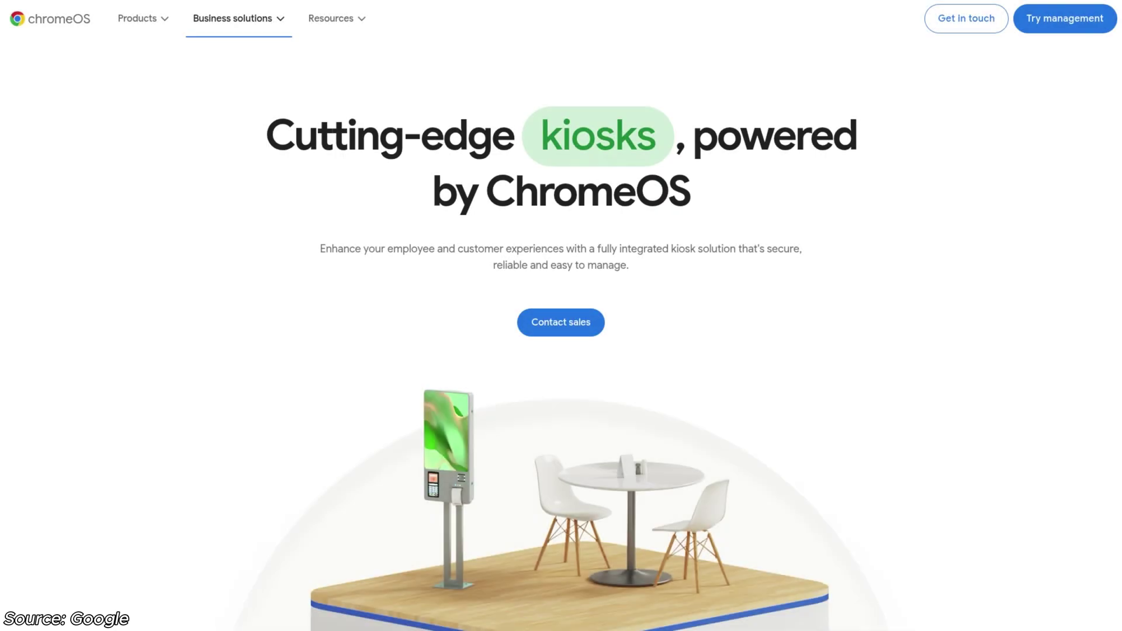
- Scroll the kiosks page down to the 'A platform for kiosks that's modern, secure and easy to manage' section
{"action": "scroll", "coordinate": [561, 316], "scroll_direction": "down", "scroll_amount": 2}
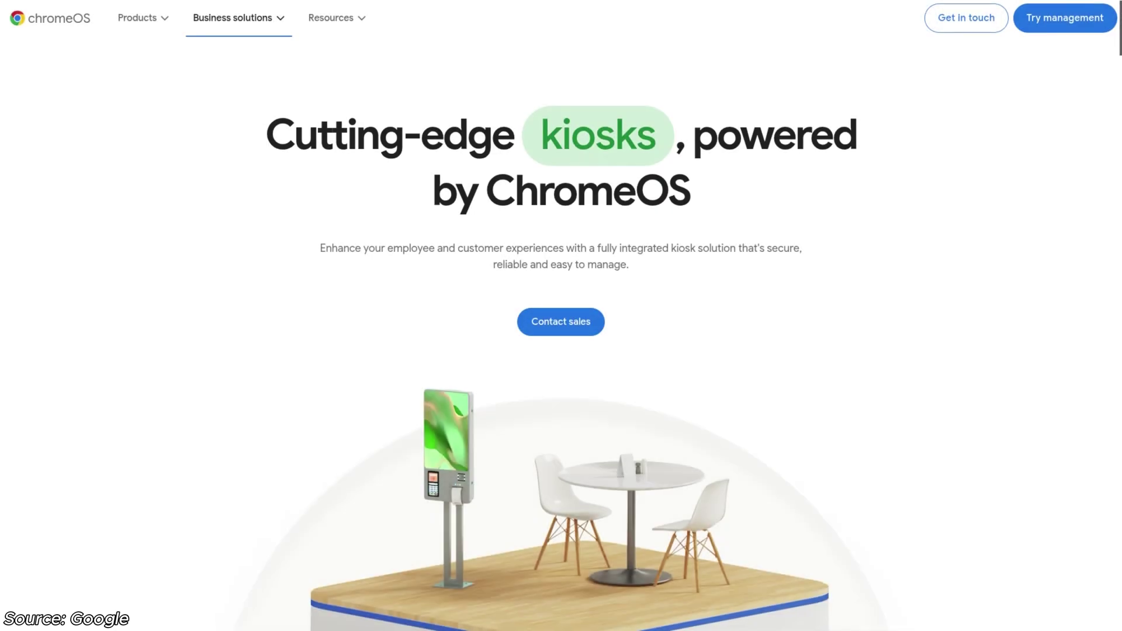
{"action": "scroll", "coordinate": [561, 315], "scroll_direction": "down", "scroll_amount": 2}
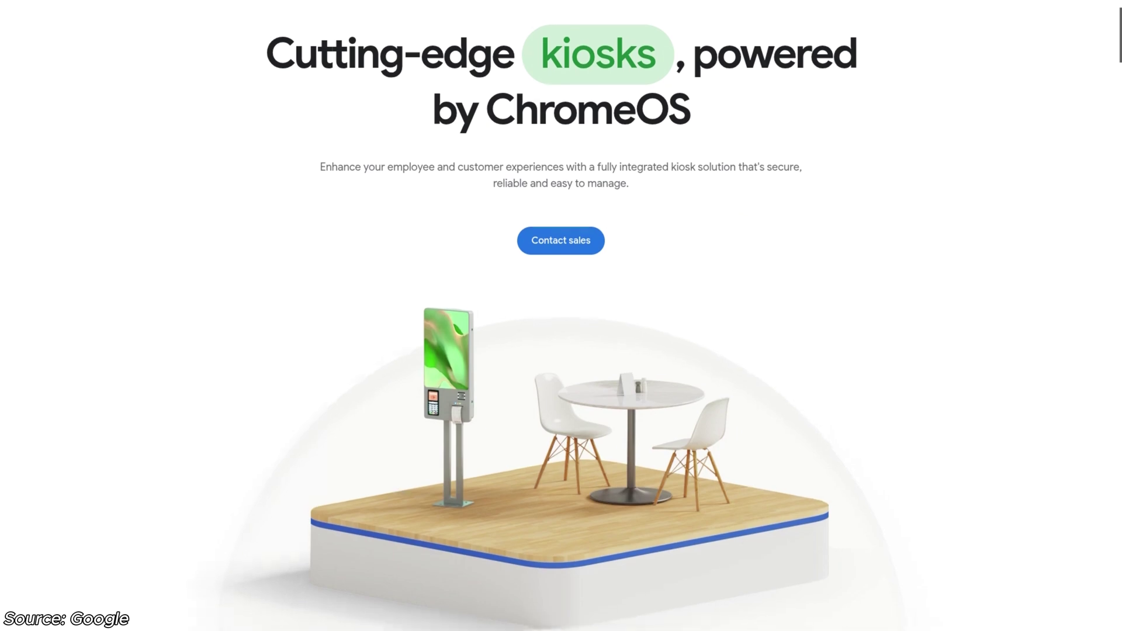
{"action": "scroll", "coordinate": [561, 315], "scroll_direction": "down", "scroll_amount": 2}
{"action": "scroll", "coordinate": [561, 316], "scroll_direction": "down", "scroll_amount": 2}
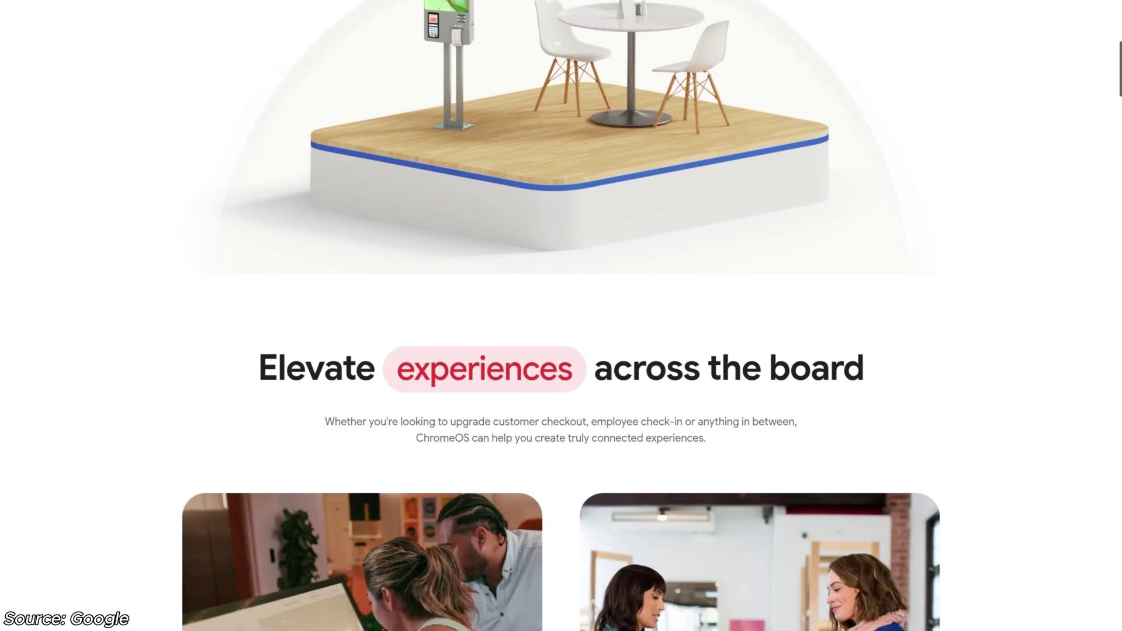
{"action": "scroll", "coordinate": [561, 316], "scroll_direction": "down", "scroll_amount": 2}
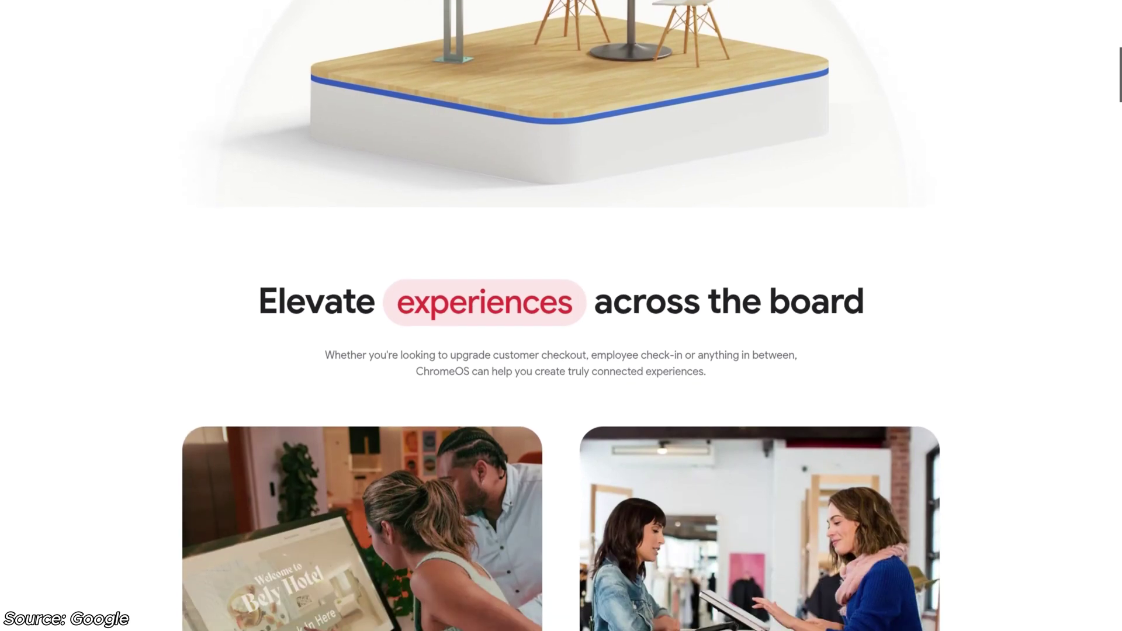
{"action": "scroll", "coordinate": [561, 316], "scroll_direction": "down", "scroll_amount": 1}
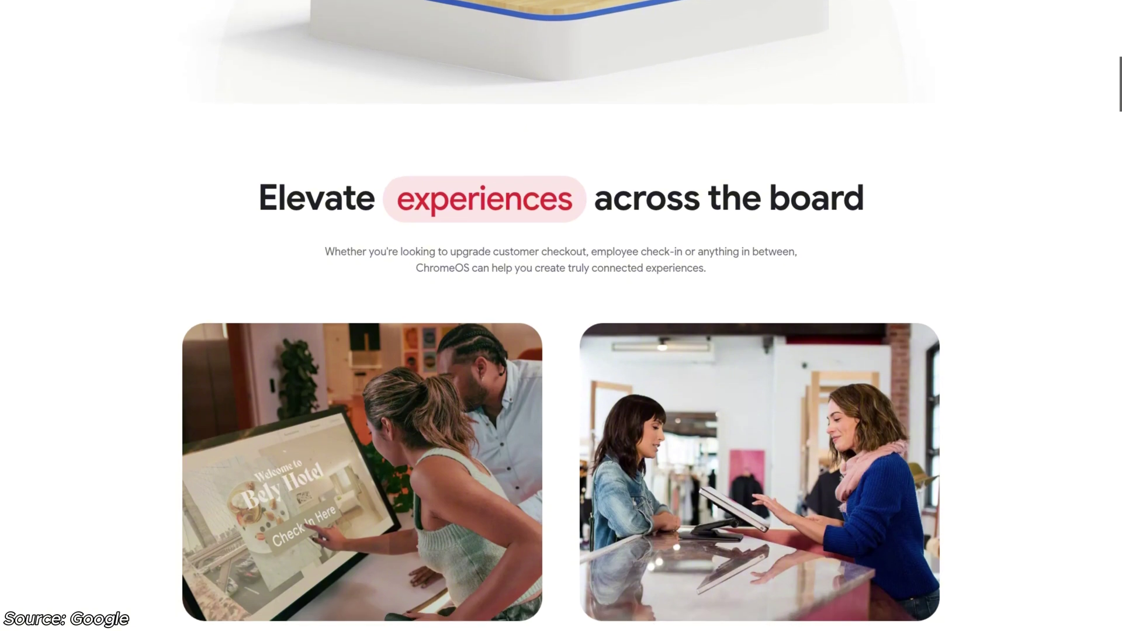
{"action": "scroll", "coordinate": [561, 316], "scroll_direction": "down", "scroll_amount": 1}
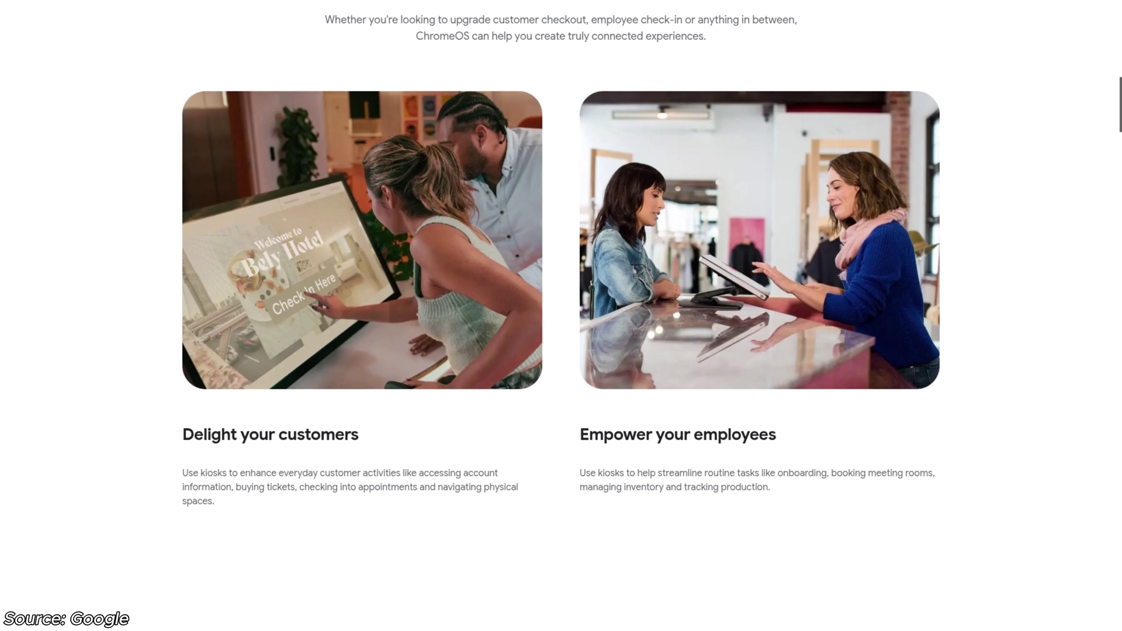
{"action": "scroll", "coordinate": [561, 316], "scroll_direction": "down", "scroll_amount": 1}
{"action": "scroll", "coordinate": [561, 315], "scroll_direction": "down", "scroll_amount": 1}
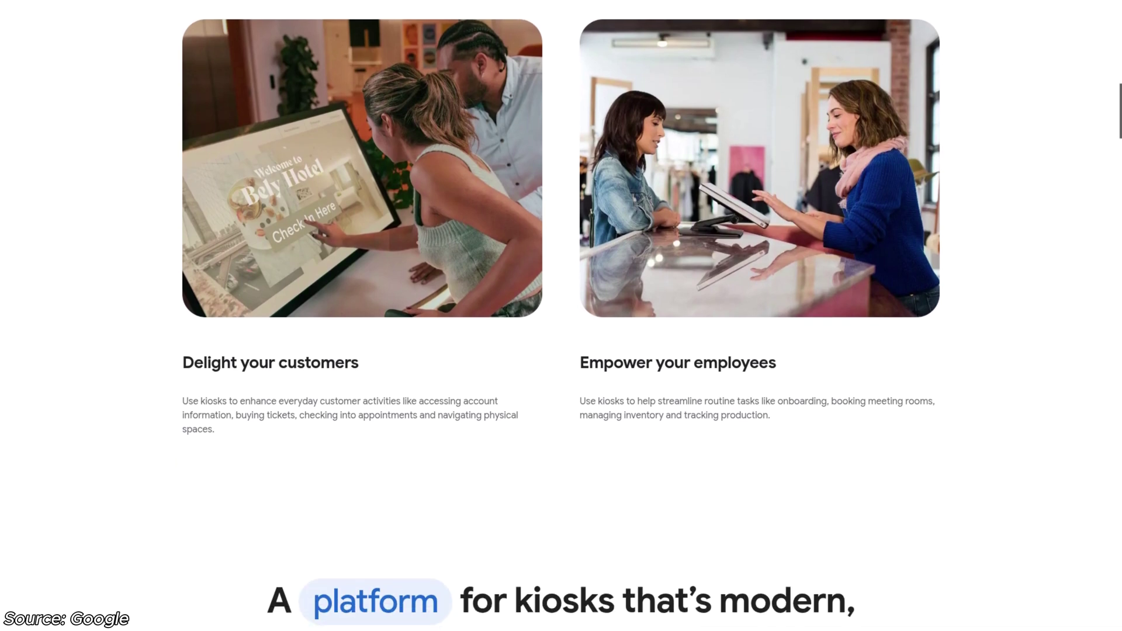
{"action": "scroll", "coordinate": [561, 316], "scroll_direction": "down", "scroll_amount": 1}
{"action": "scroll", "coordinate": [561, 316], "scroll_direction": "down", "scroll_amount": 1}
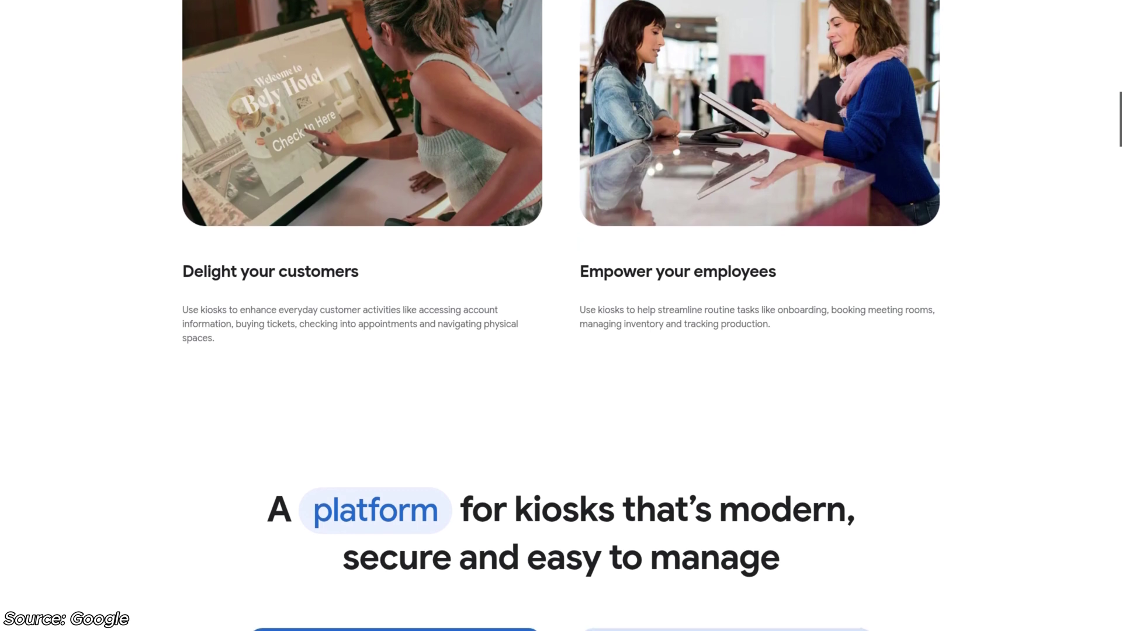
{"action": "scroll", "coordinate": [561, 315], "scroll_direction": "down", "scroll_amount": 2}
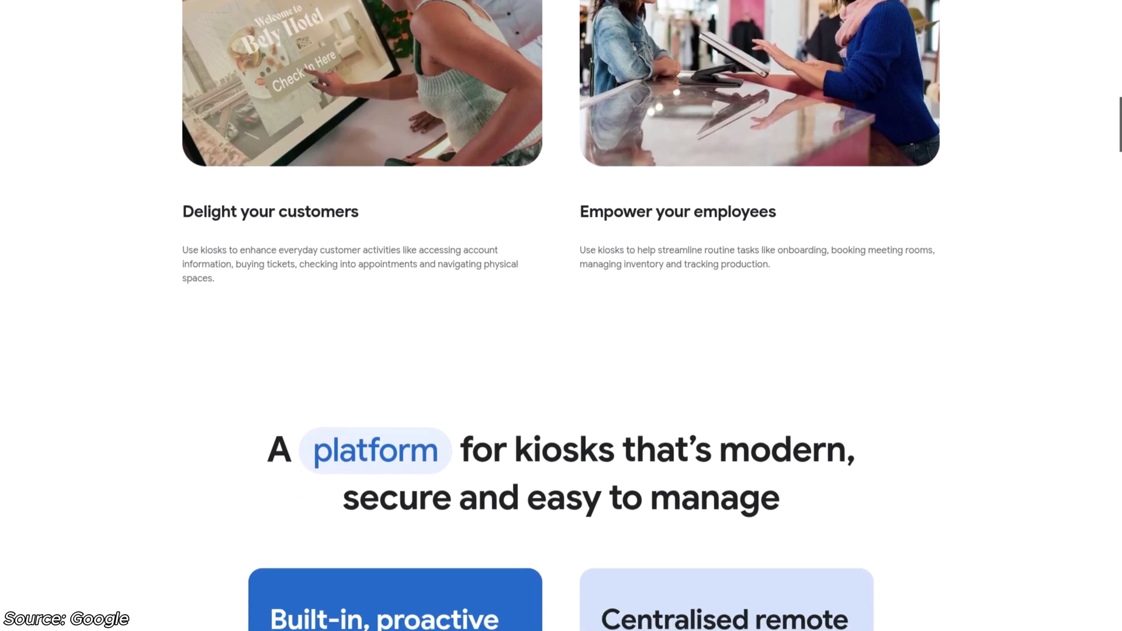
{"action": "scroll", "coordinate": [560, 316], "scroll_direction": "down", "scroll_amount": 2}
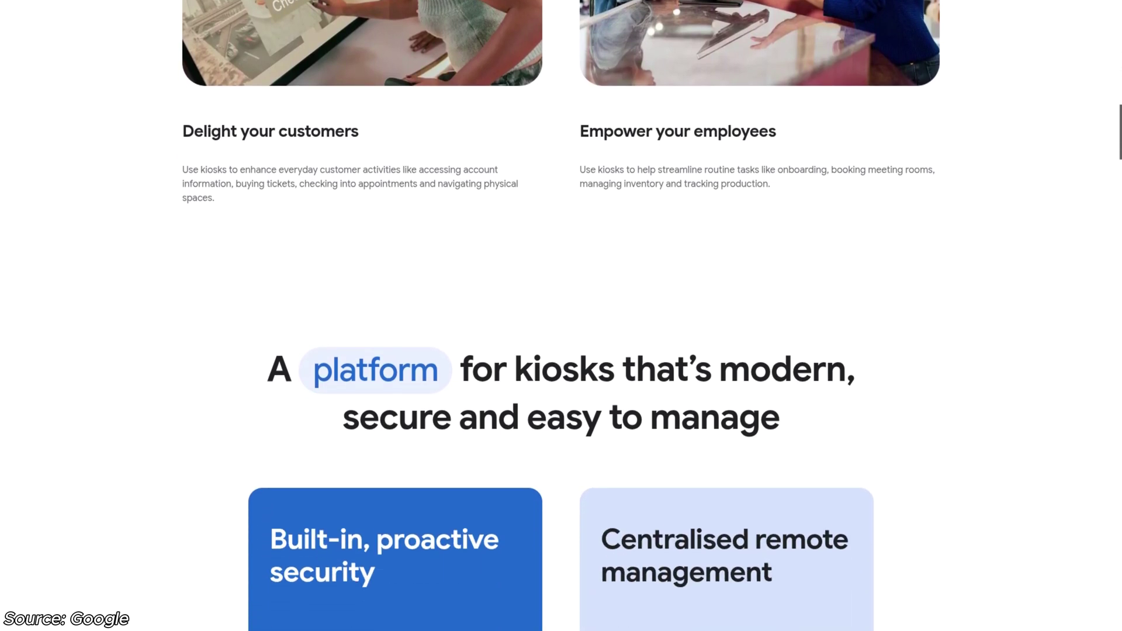
{"action": "scroll", "coordinate": [561, 316], "scroll_direction": "down", "scroll_amount": 2}
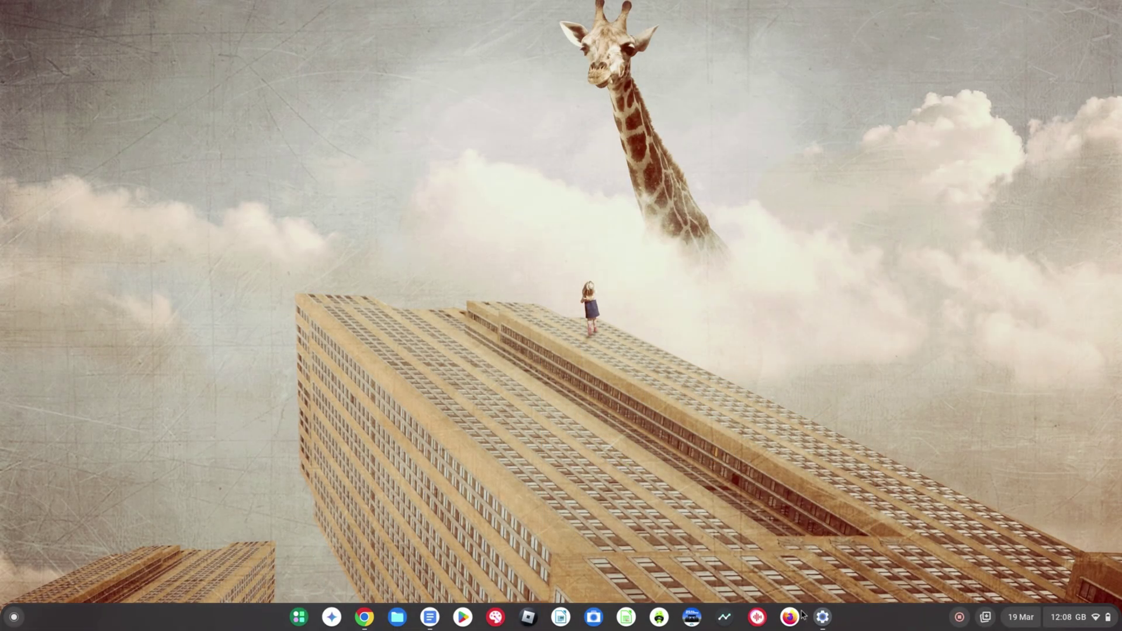
- Show About ChromeOS in Settings, magnified to read version 134.0.6998.107 (Official Build) (64-bit)
{"action": "left_click", "coordinate": [821, 619]}
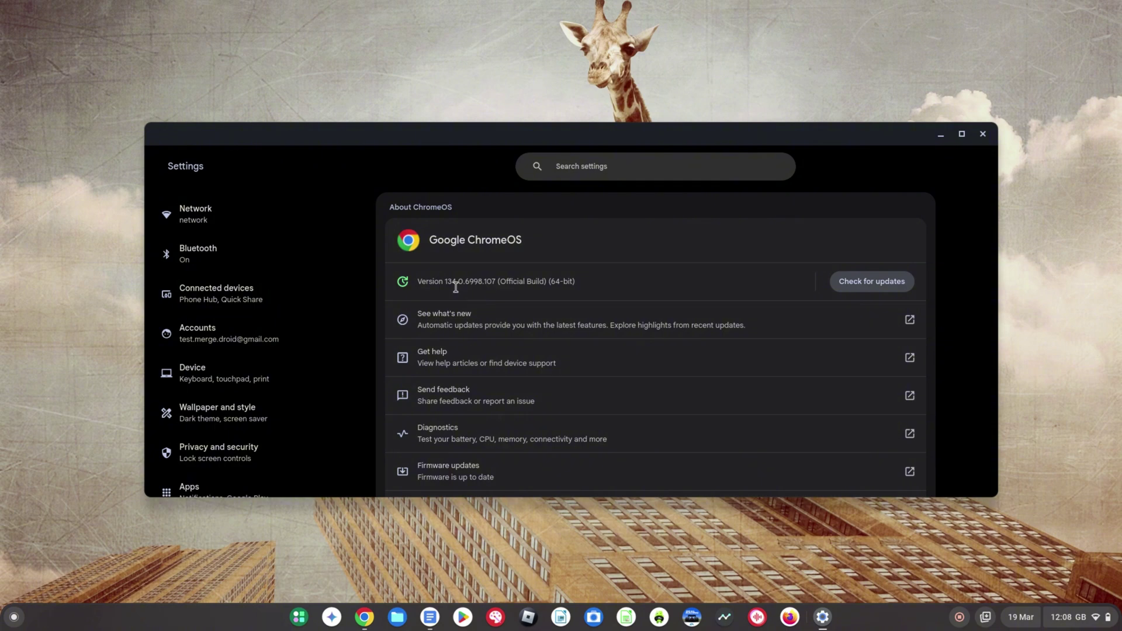
{"action": "key", "text": "ctrl+plus"}
{"action": "key", "text": "ctrl+plus"}
{"action": "key", "text": "ctrl+plus"}
{"action": "key", "text": "ctrl+plus"}
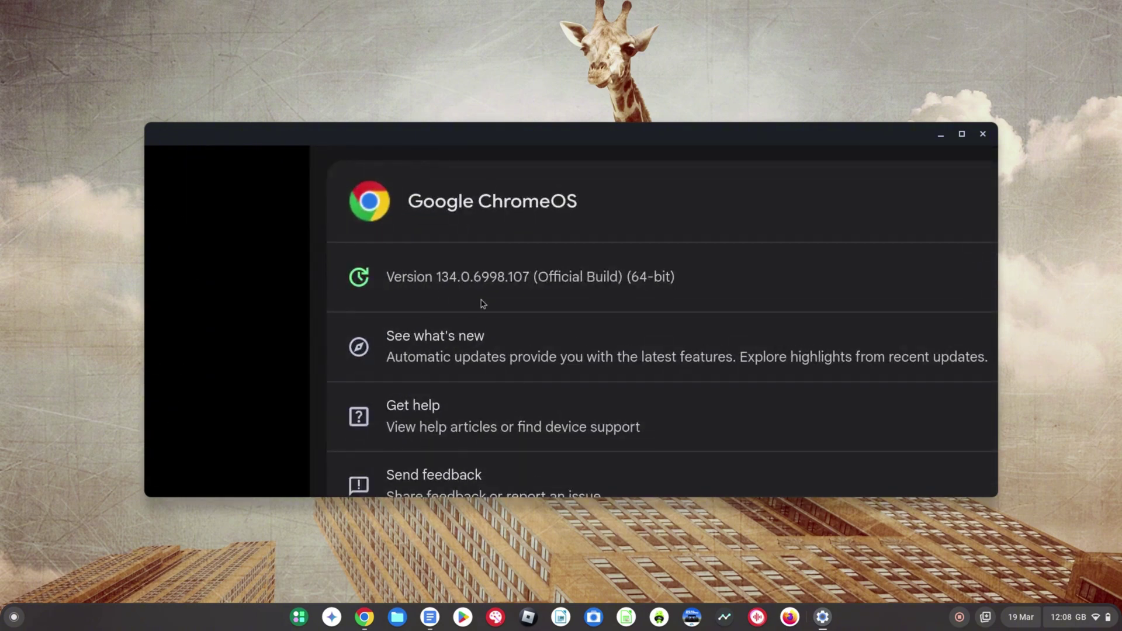